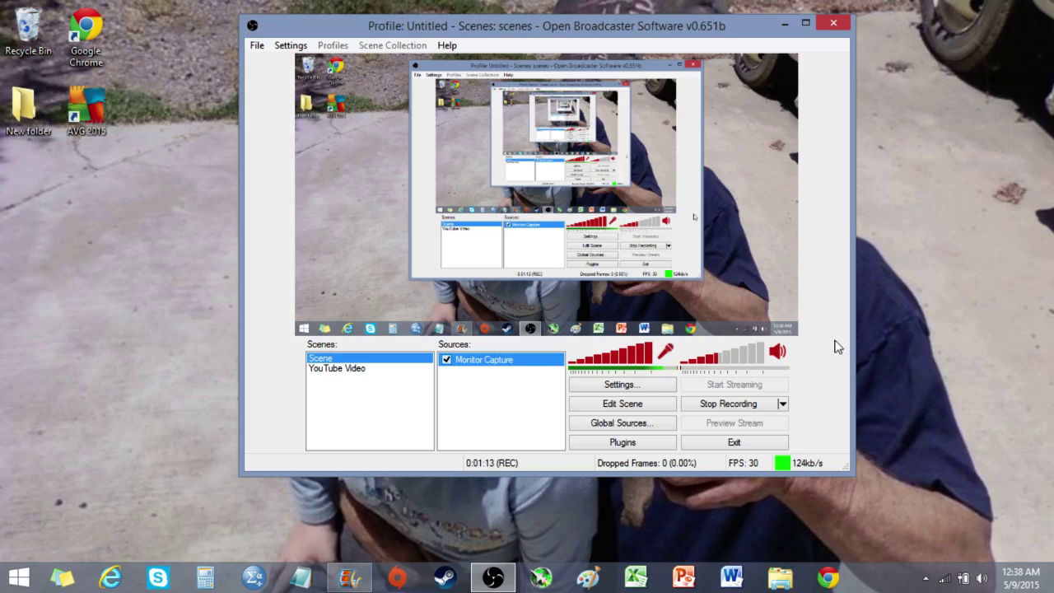
Open the browser and search Google for 'msi afterburner download'.
click(827, 577)
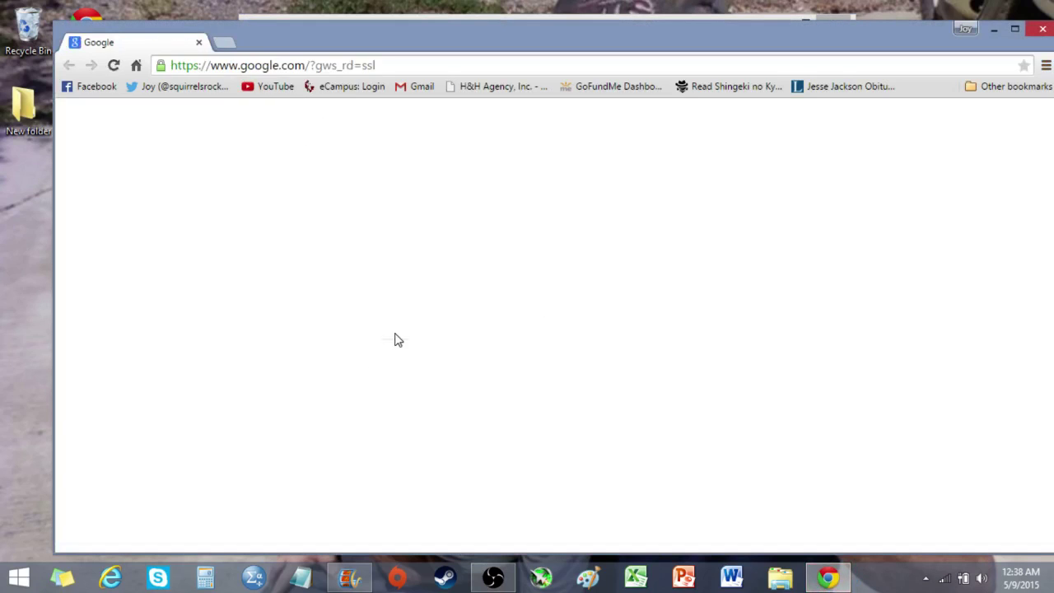
text(msia)
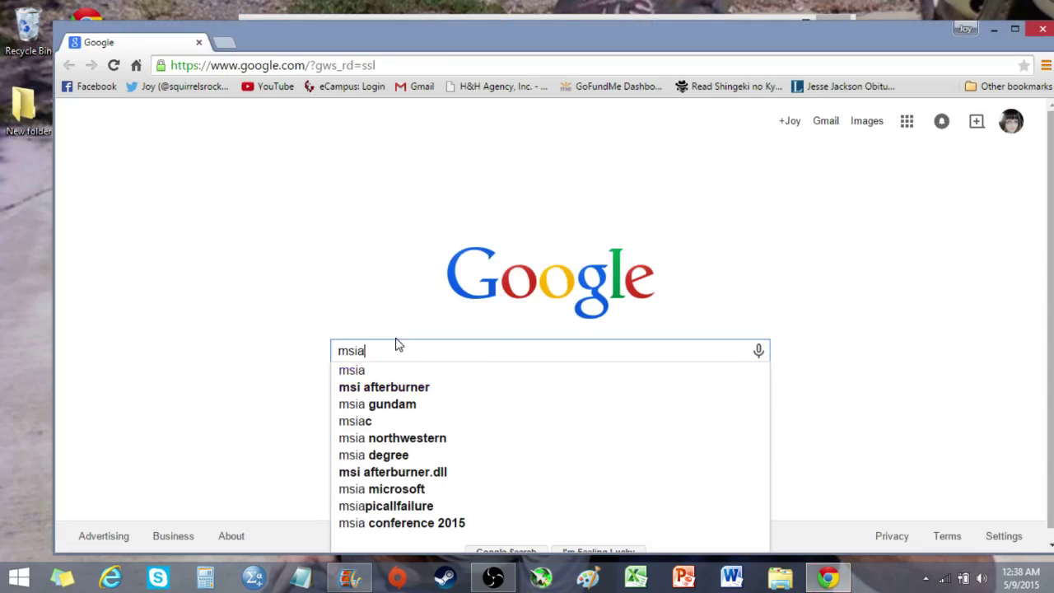
key(BackSpace)
text(n)
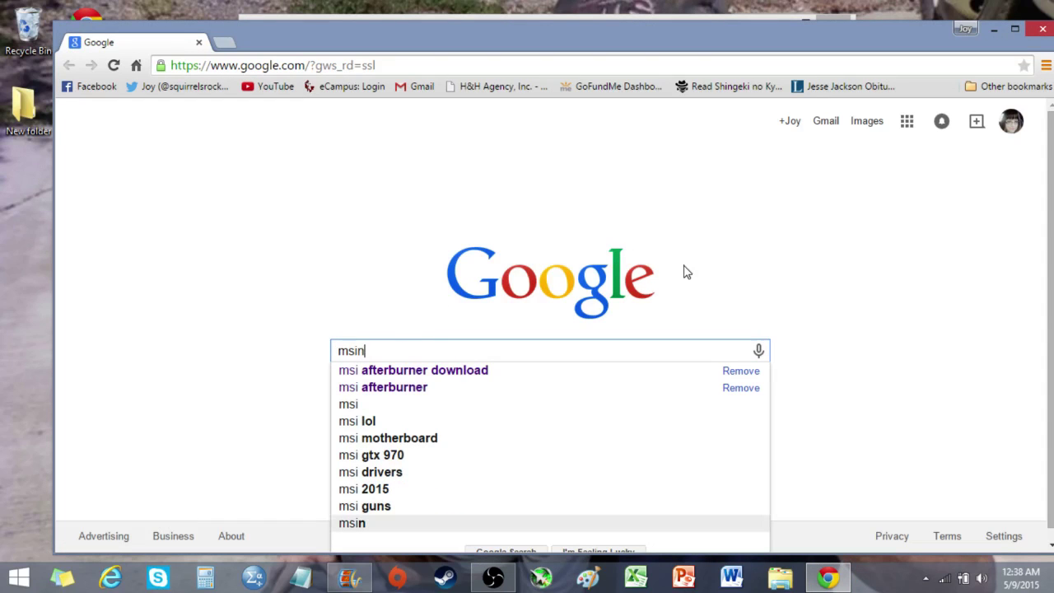
key(Down)
key(Return)
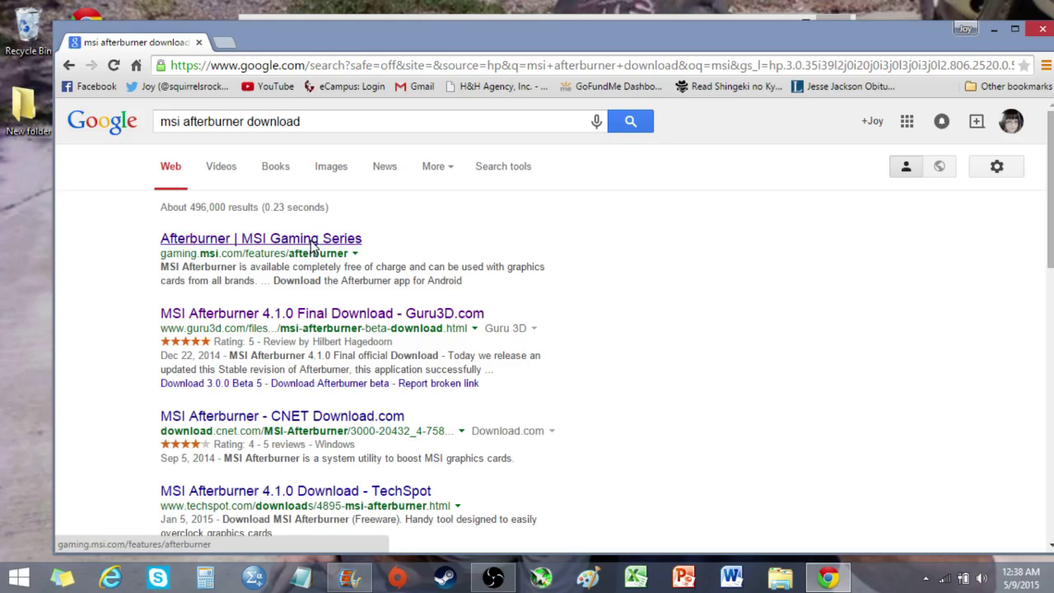
Browse the DOWNLOADS list on the 'Afterburner | MSI Gaming Series' page, then close Chrome.
click(313, 243)
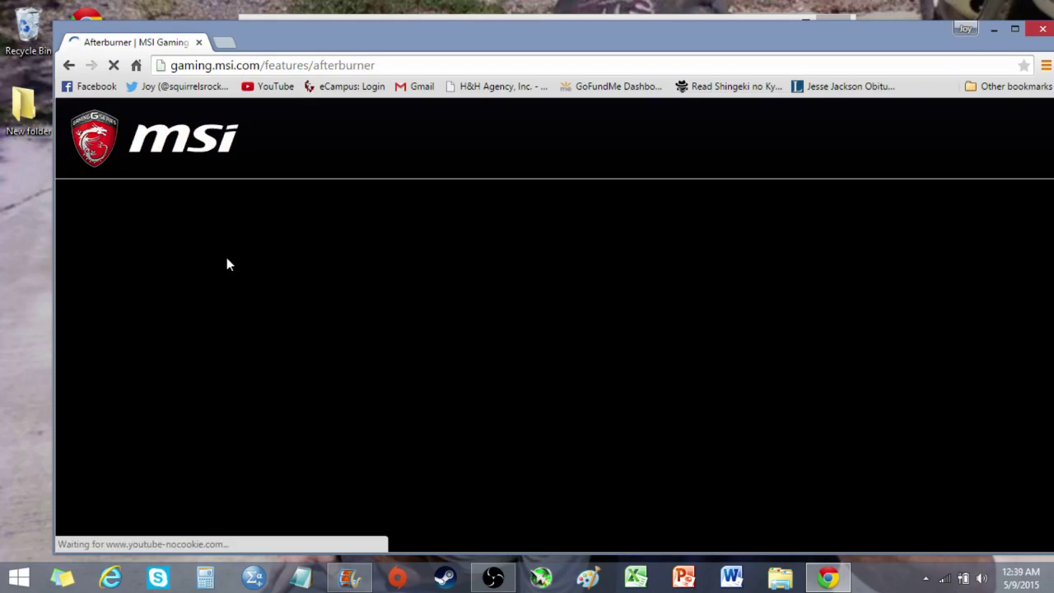
scroll(406, 392, down, 2)
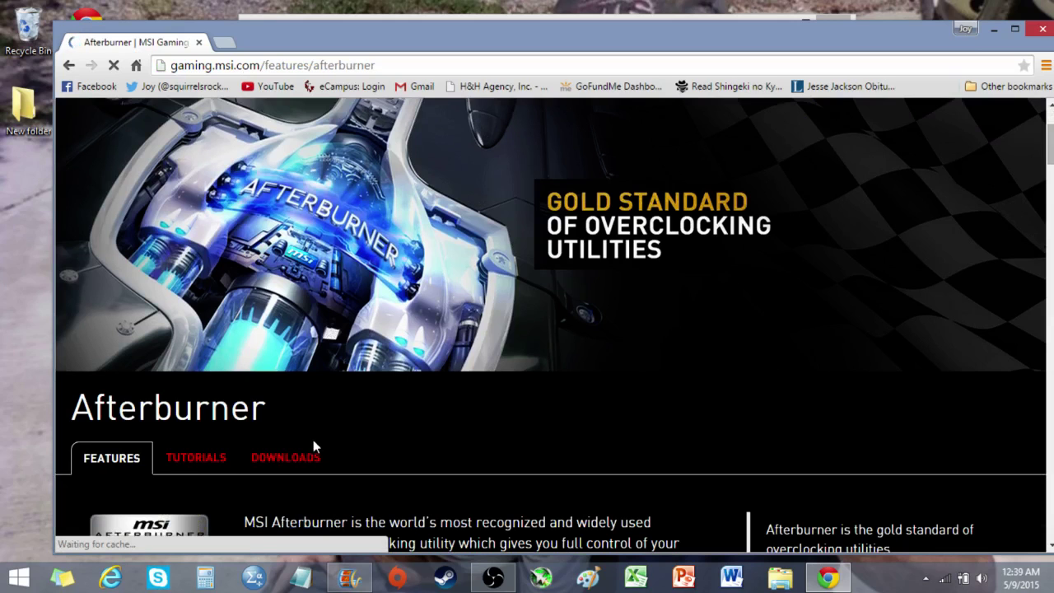
click(284, 457)
scroll(576, 370, down, 4)
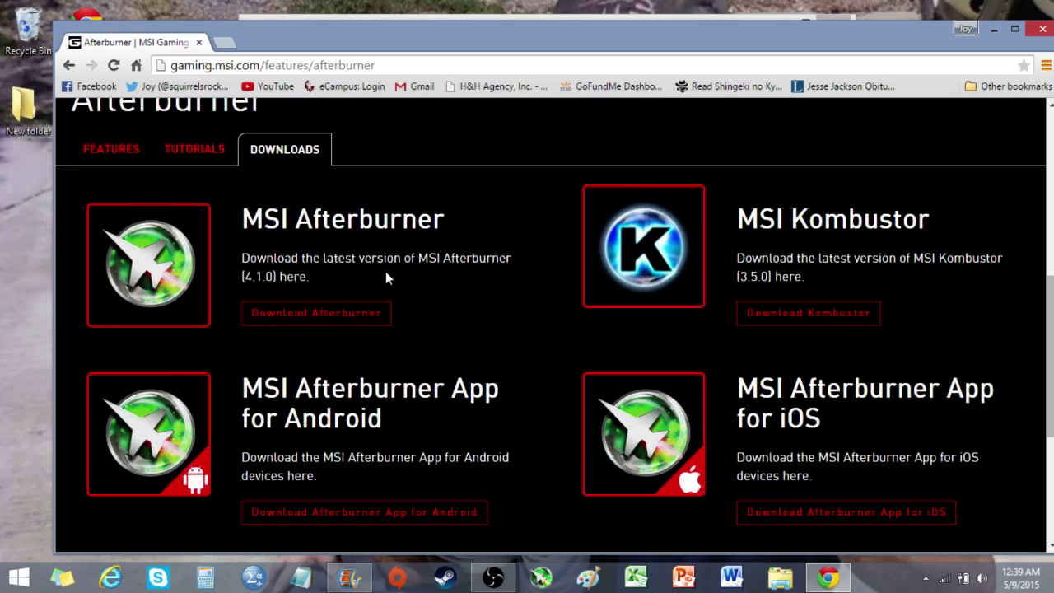
scroll(888, 338, down, 3)
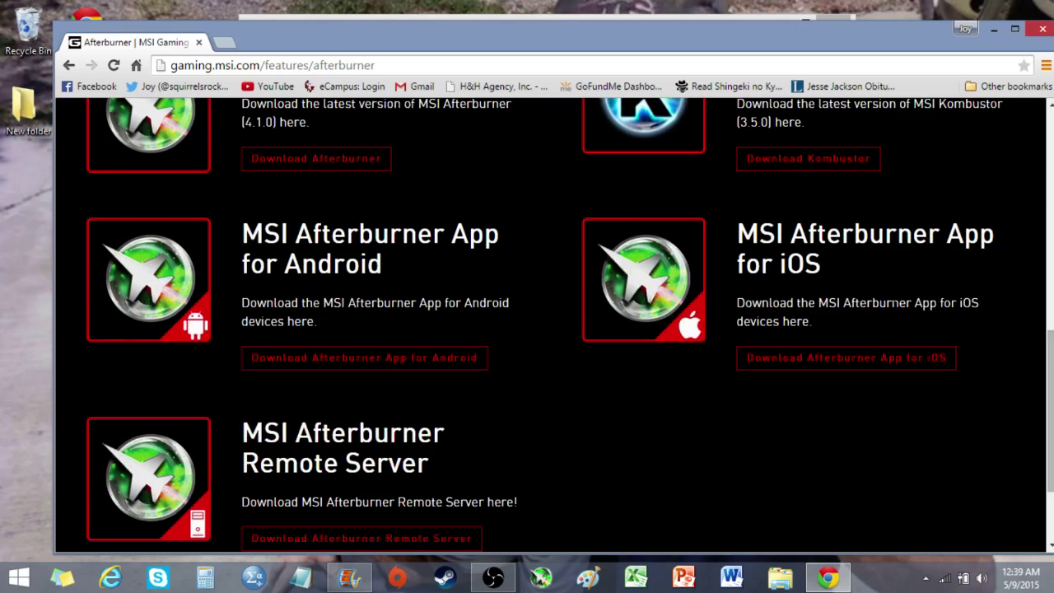
scroll(699, 466, down, 1)
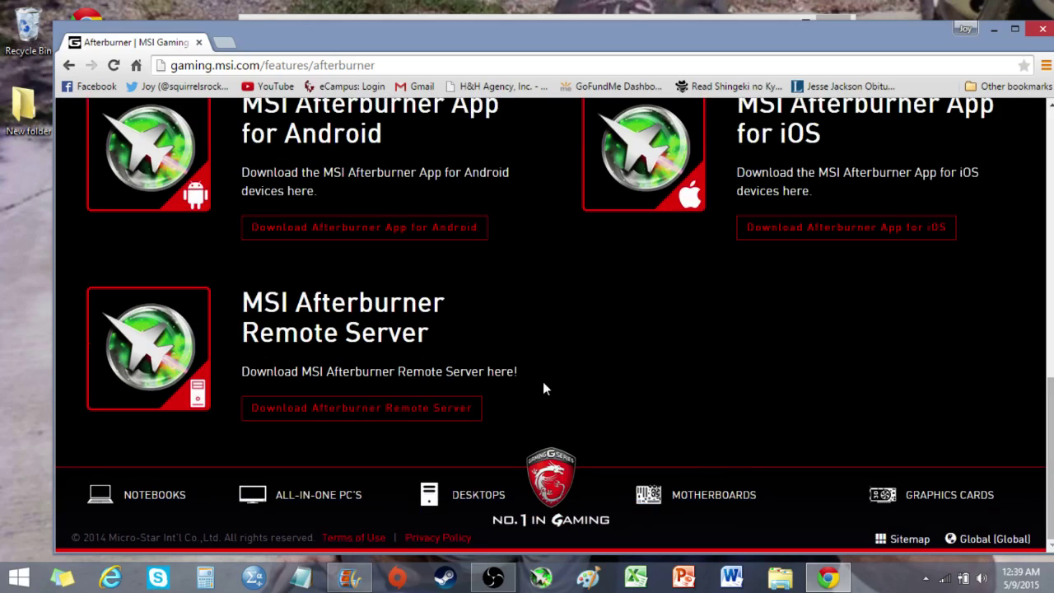
scroll(542, 381, up, 3)
scroll(738, 277, up, 1)
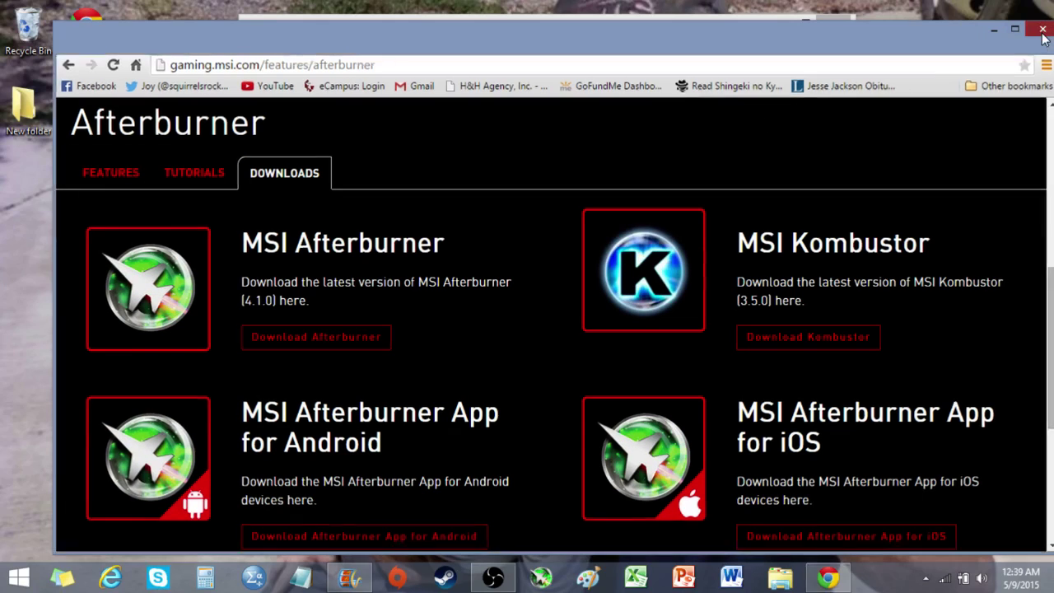
click(1042, 30)
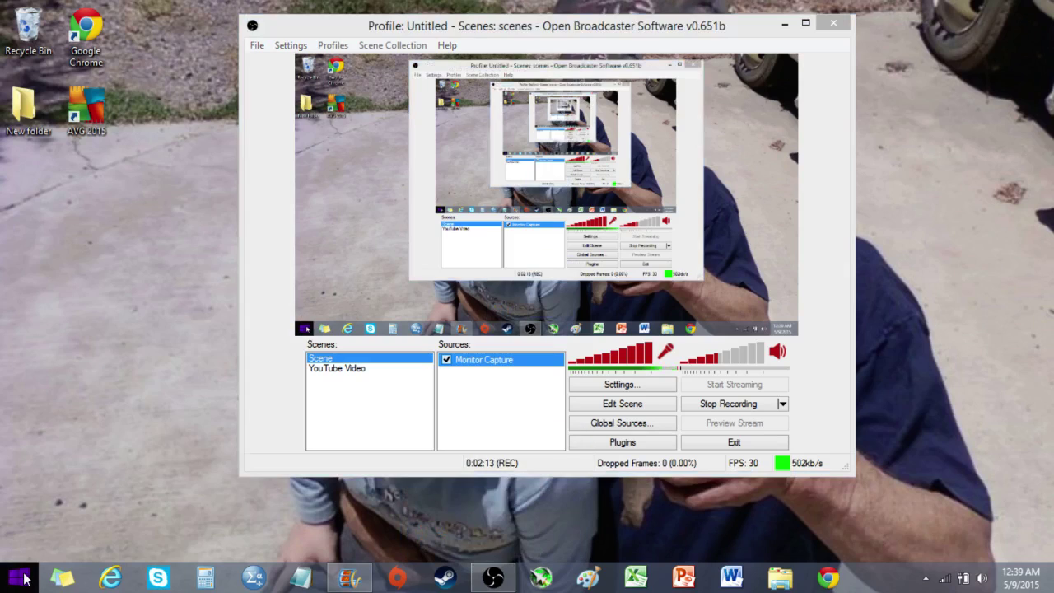
Search Windows for 'MSI Af' and launch MSI Afterburner from the results.
right_click(25, 575)
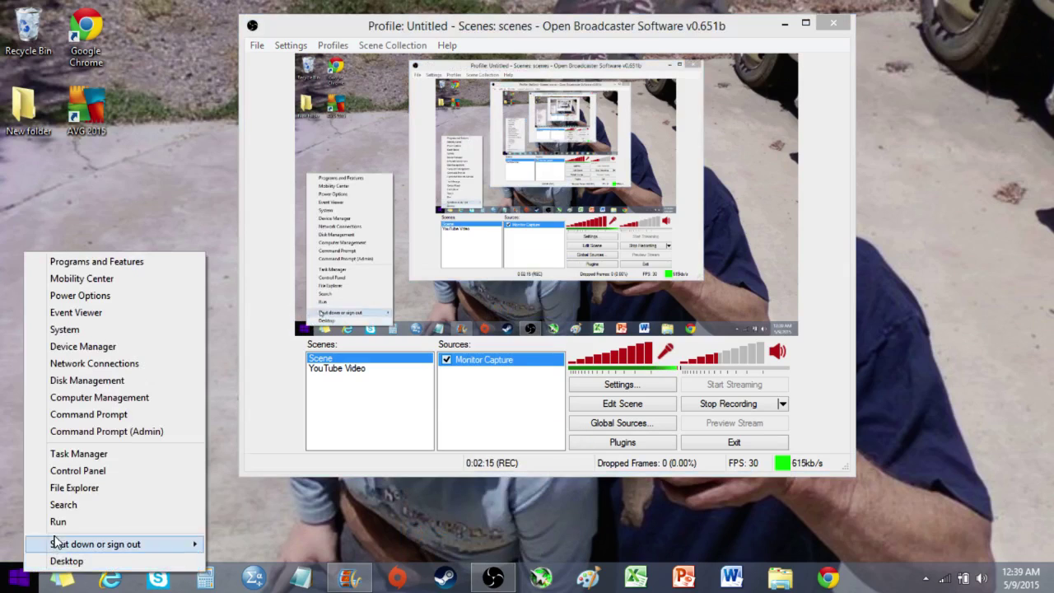
key(Escape)
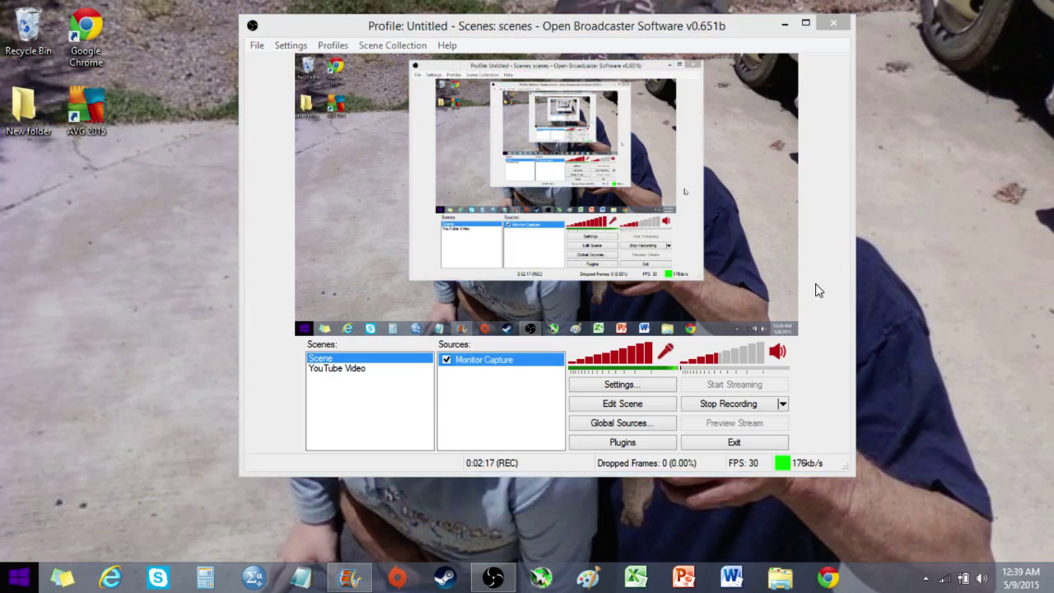
text(MSI Afge)
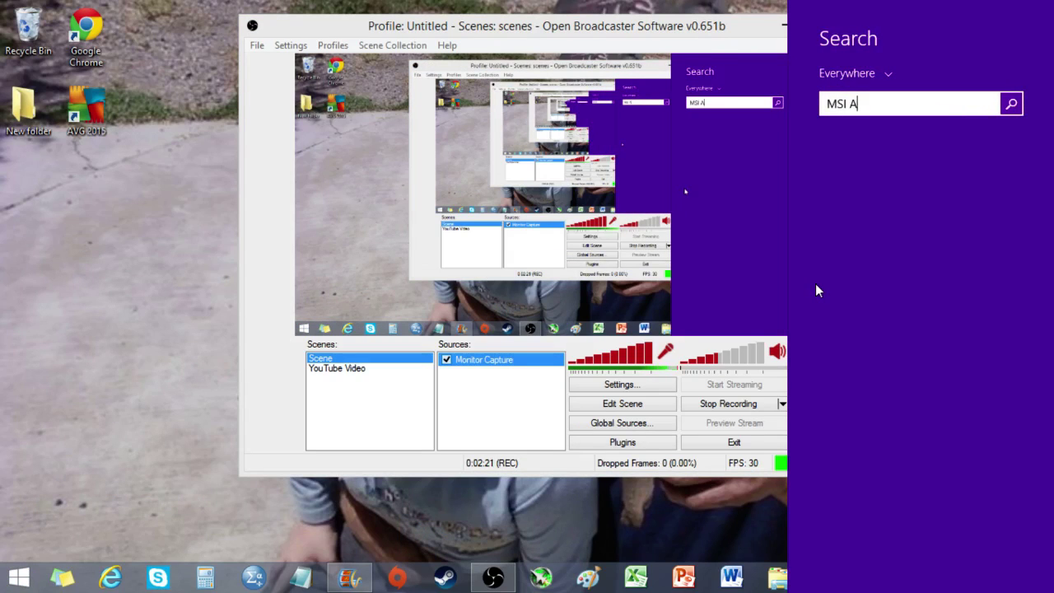
key(BackSpace)
key(BackSpace)
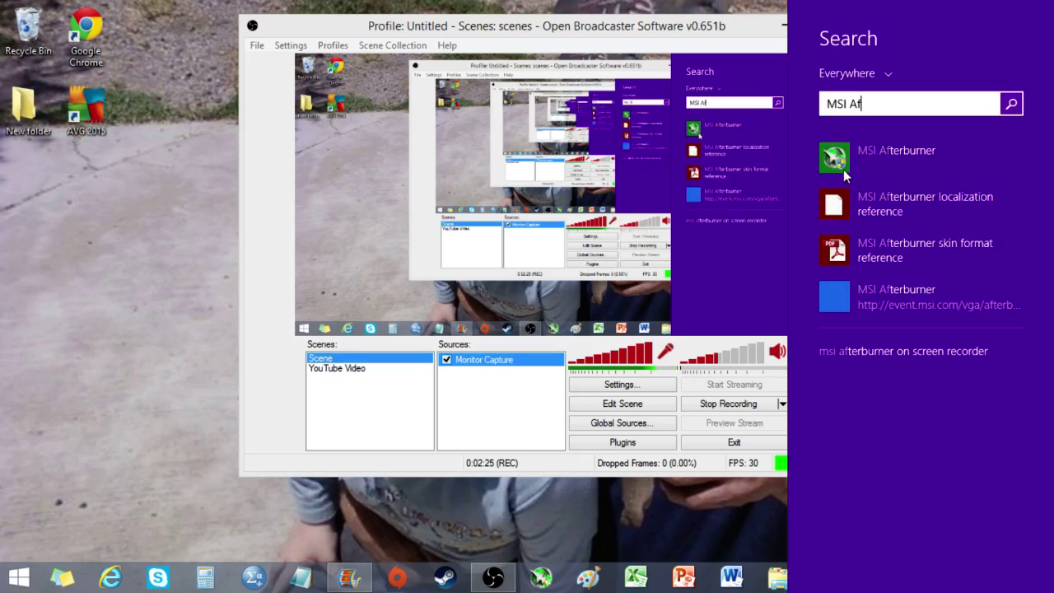
click(75, 357)
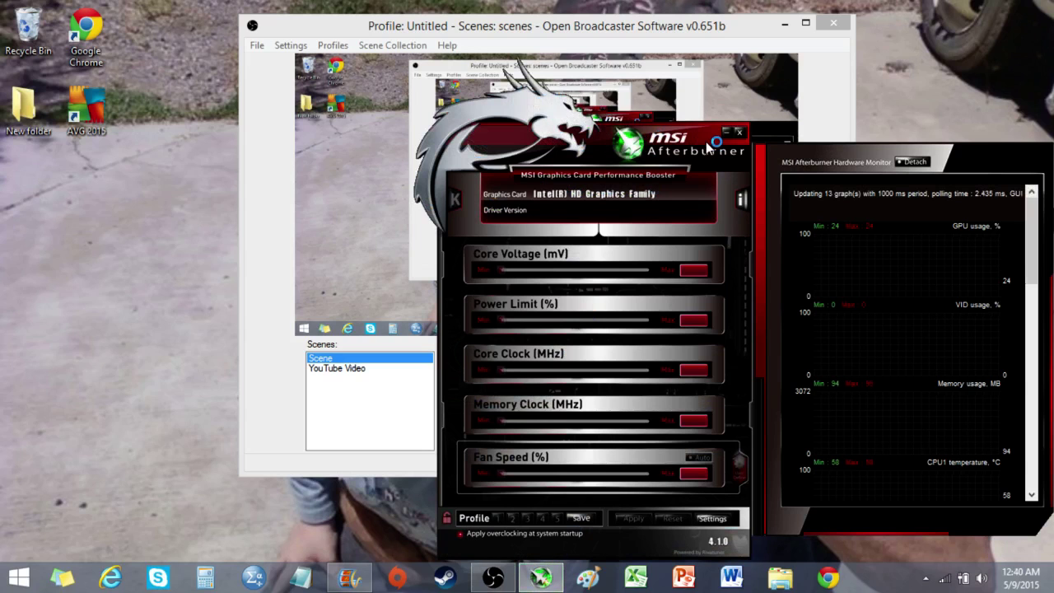
Drag the Afterburner window further left and open its Settings properties.
drag(713, 142, 489, 107)
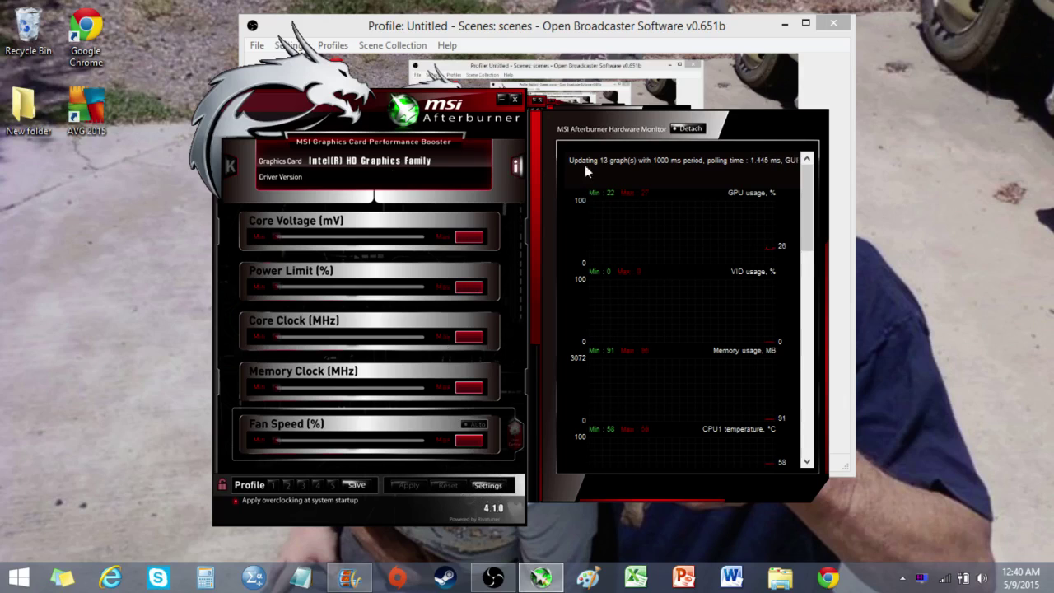
click(488, 485)
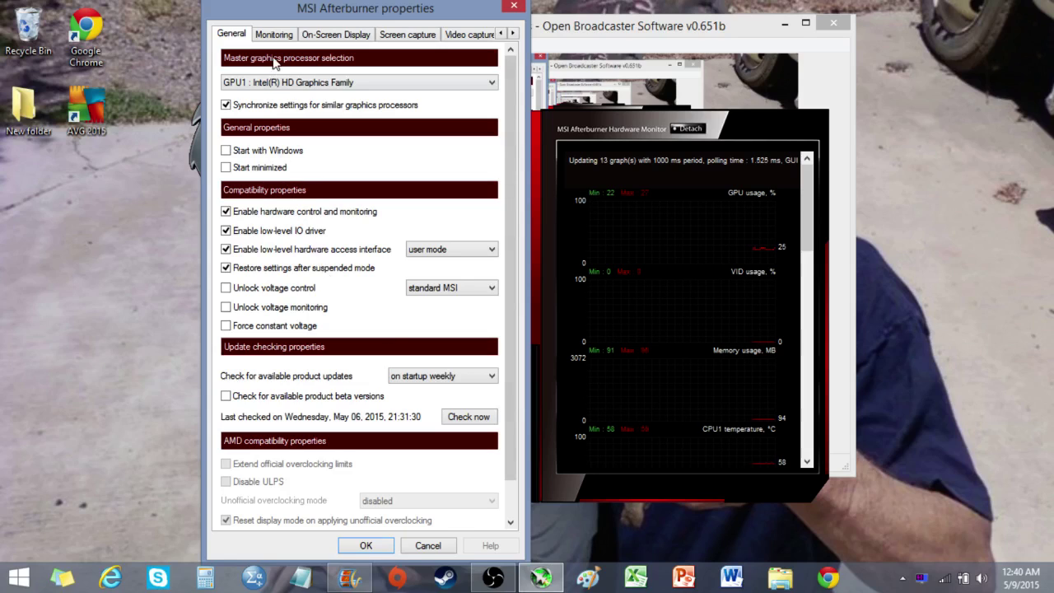
click(351, 82)
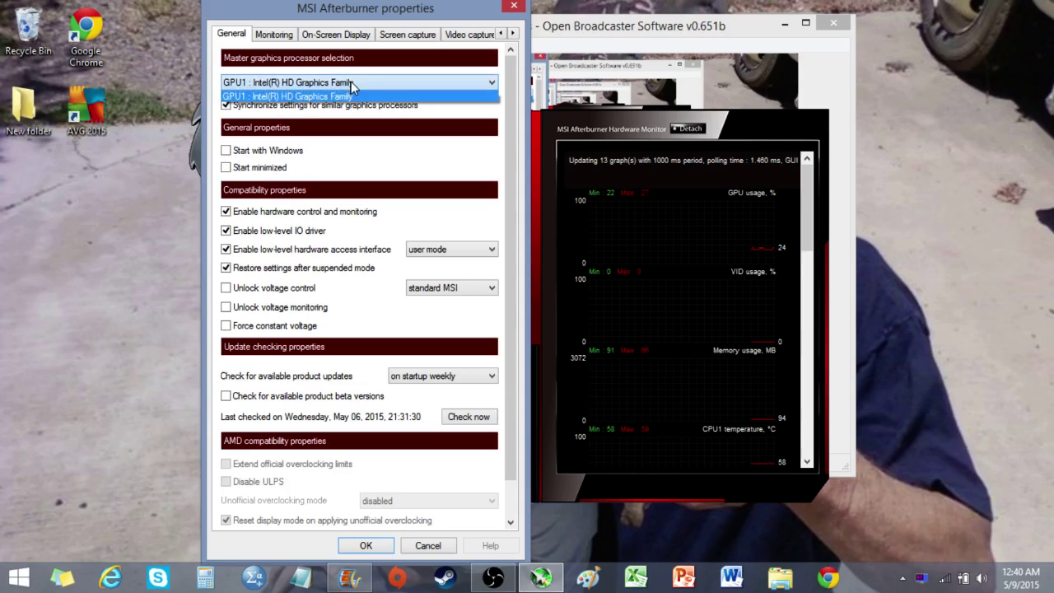
click(350, 82)
click(351, 82)
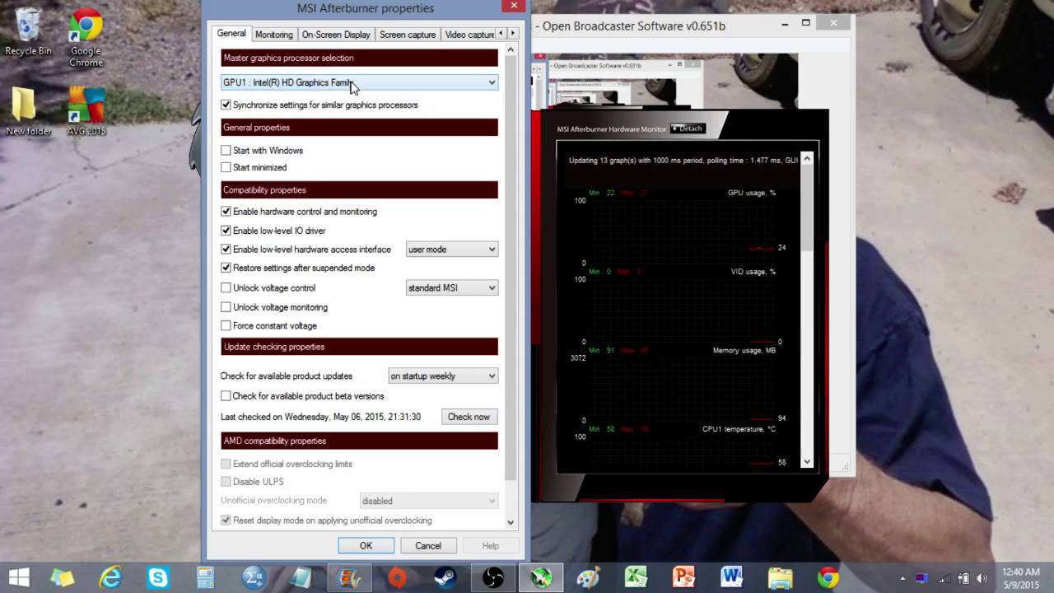
click(350, 82)
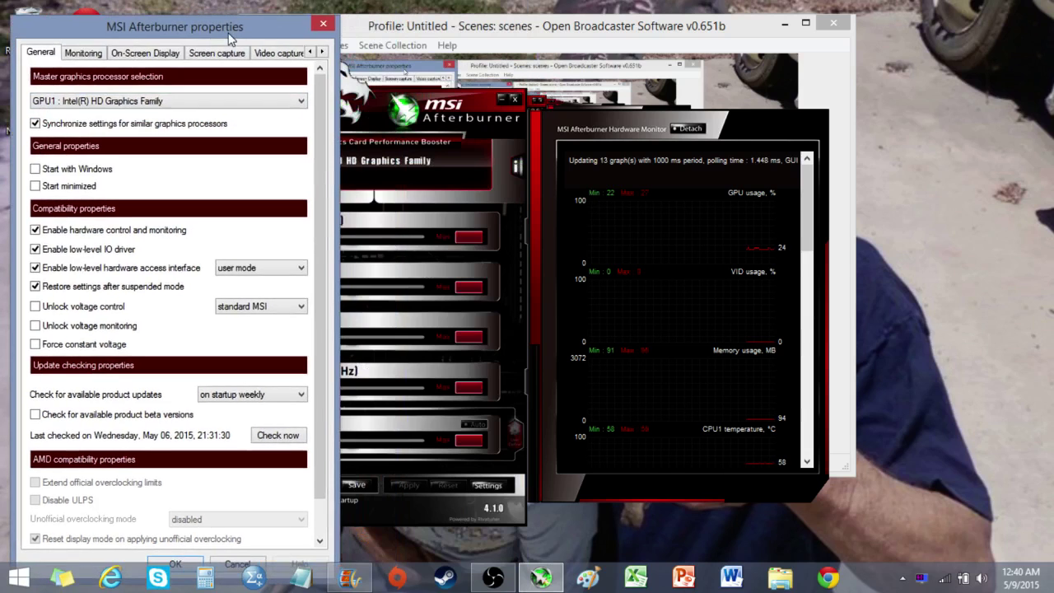
drag(420, 18, 773, 73)
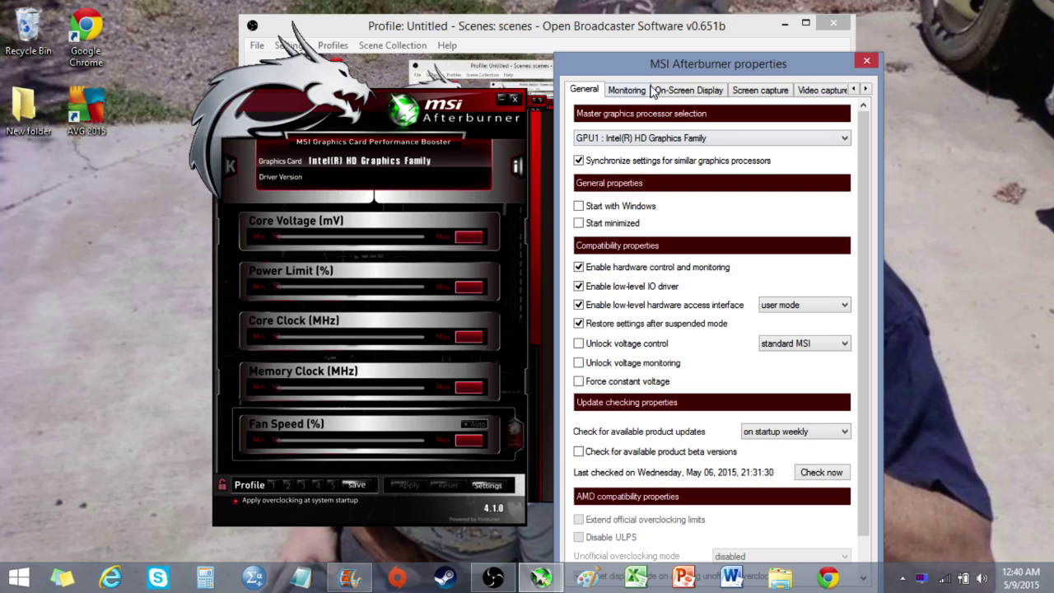
drag(663, 66, 424, 33)
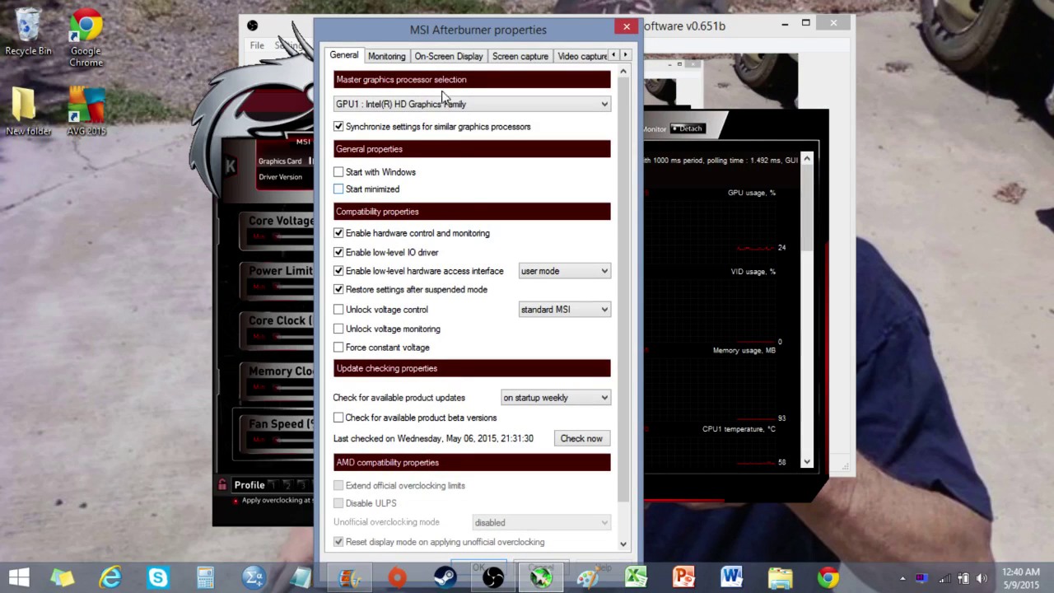
Look over the Monitoring settings, then switch to the On-Screen Display tab.
click(397, 55)
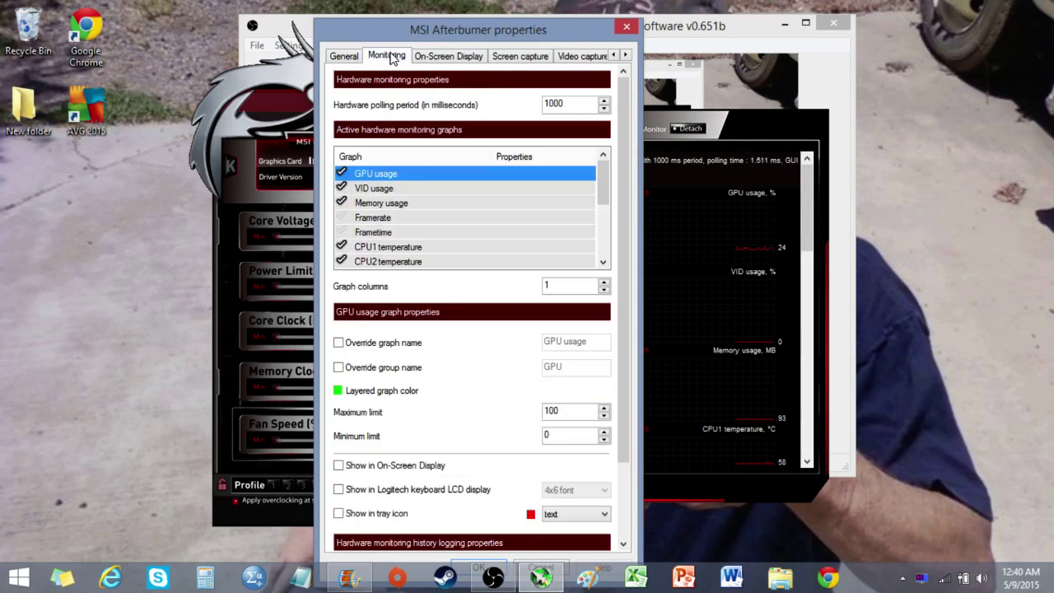
scroll(410, 347, down, 3)
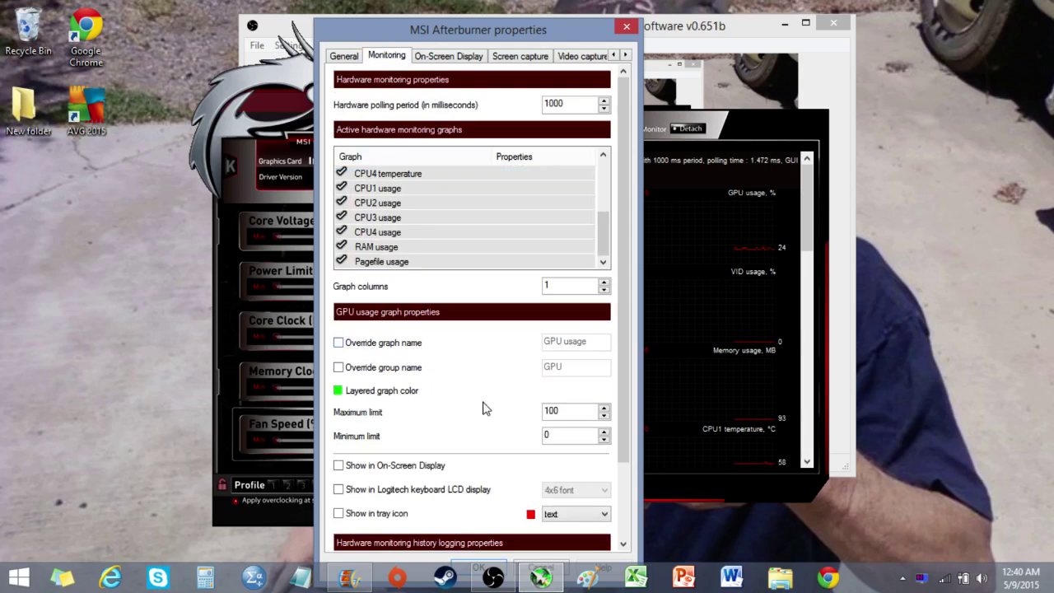
drag(617, 425, 620, 345)
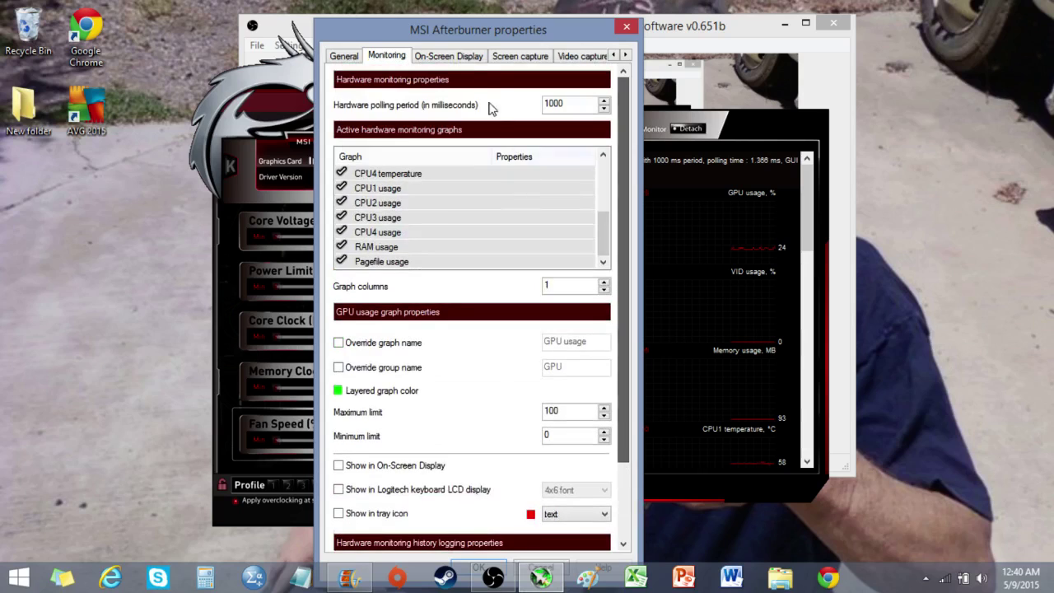
click(469, 57)
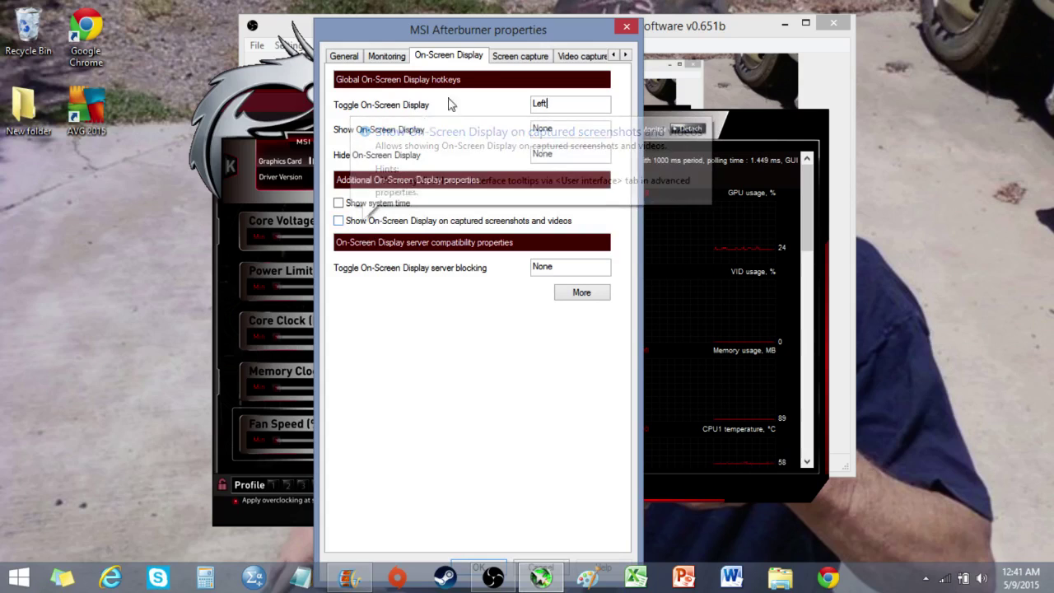
Glance at the Screen capture tab, then switch to the Video capture tab.
click(523, 54)
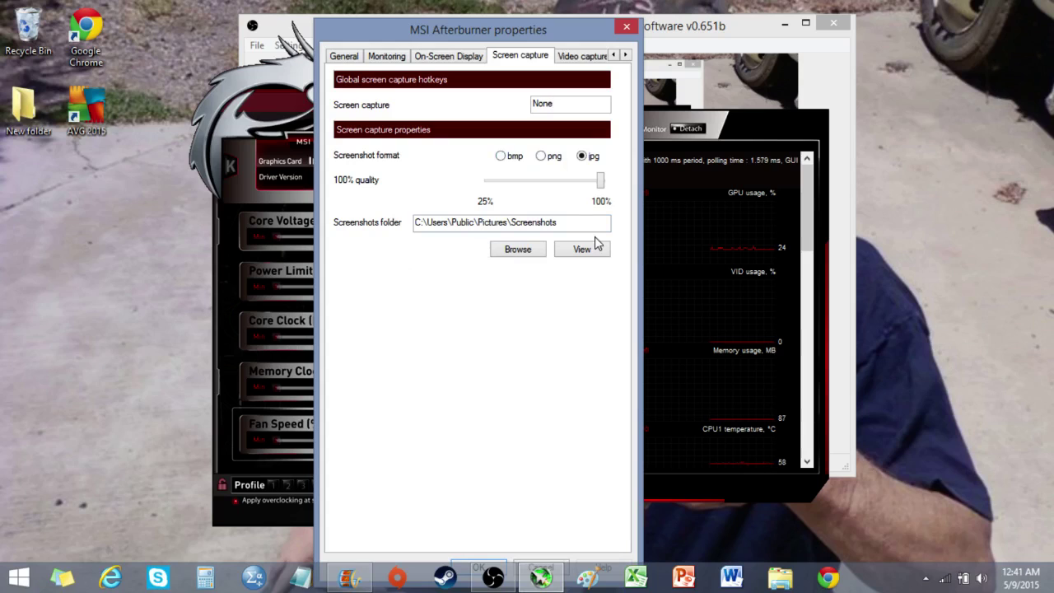
click(581, 56)
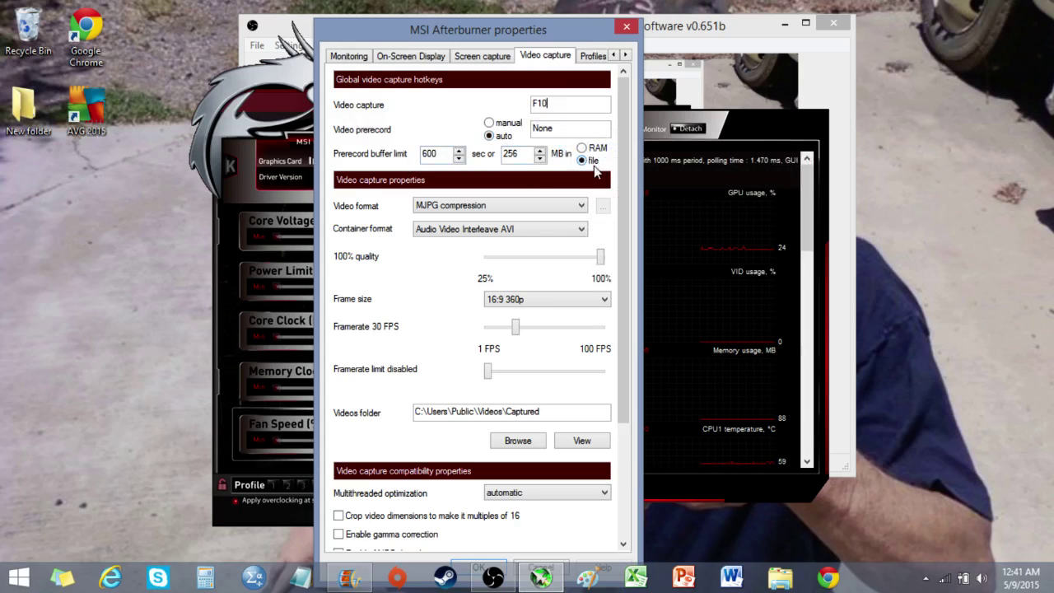
click(465, 211)
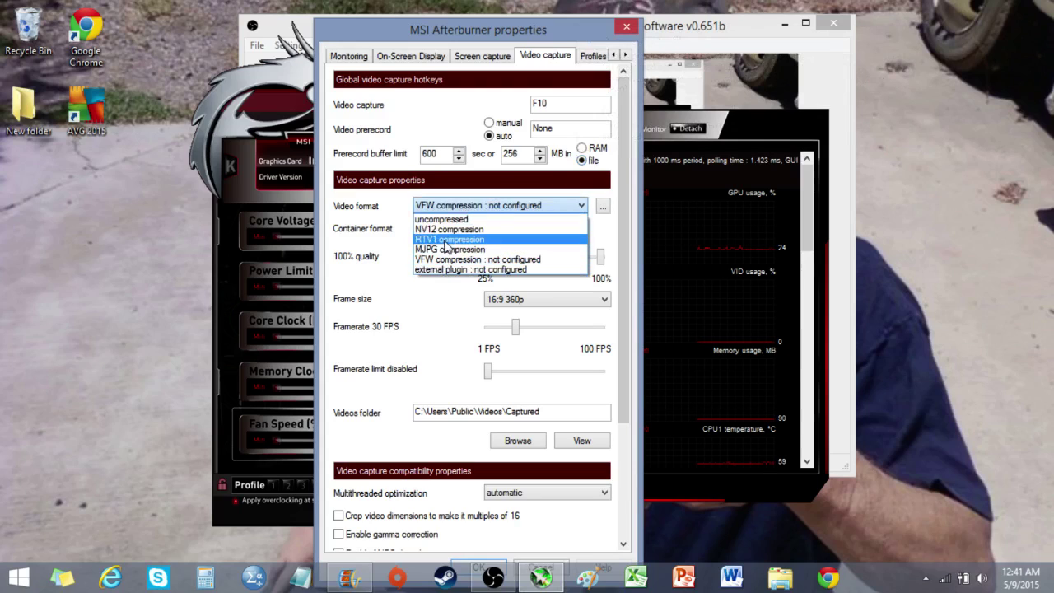
click(392, 224)
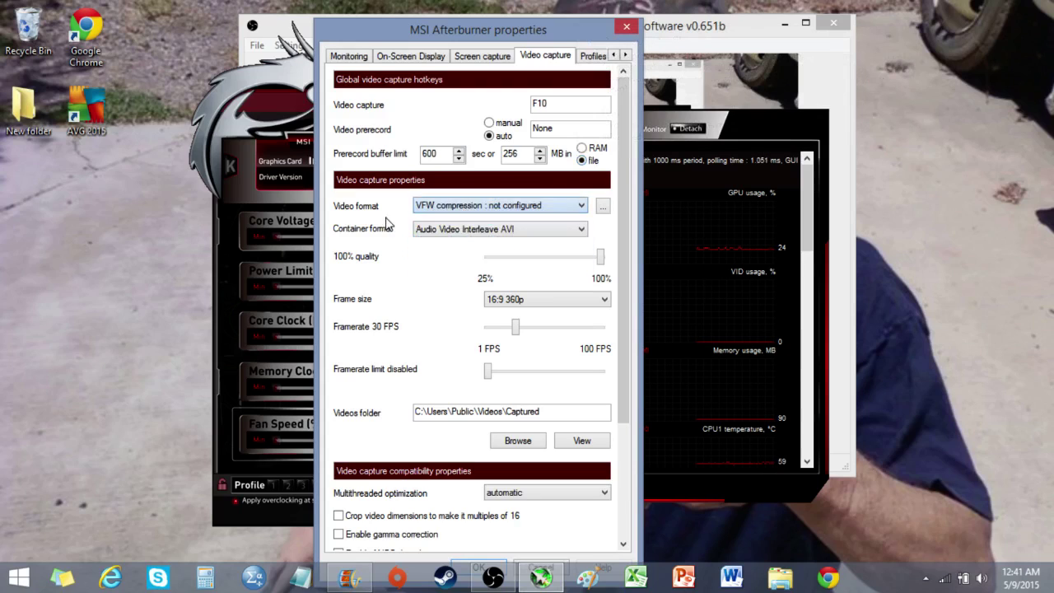
click(509, 204)
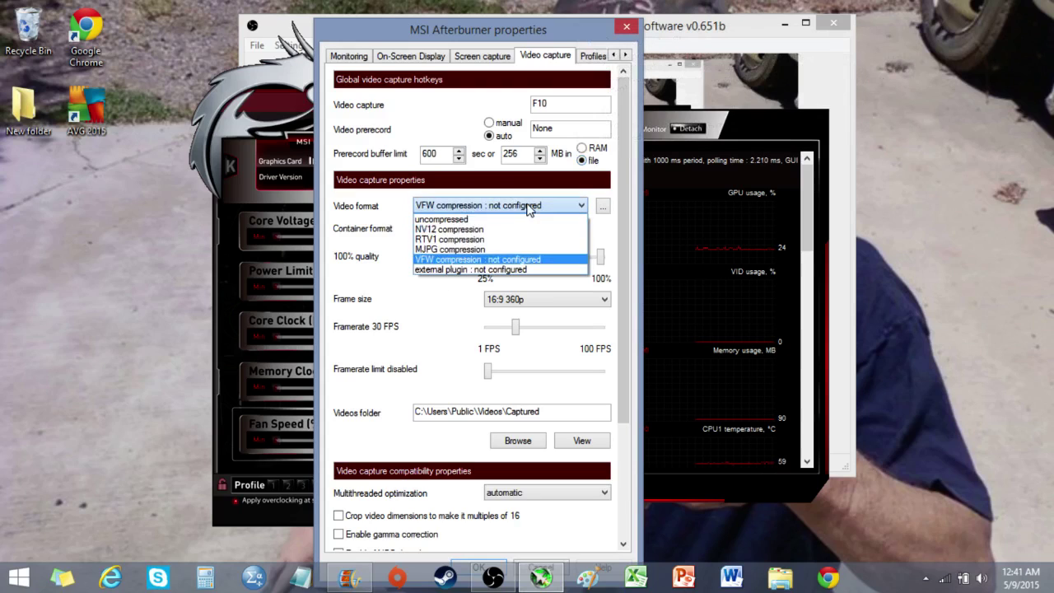
click(483, 250)
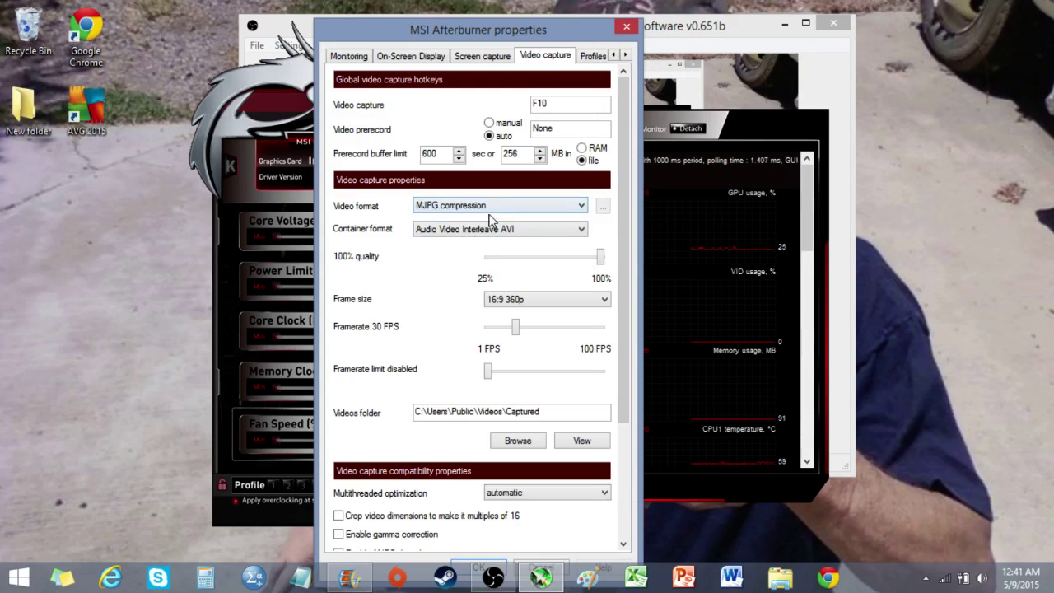
click(449, 235)
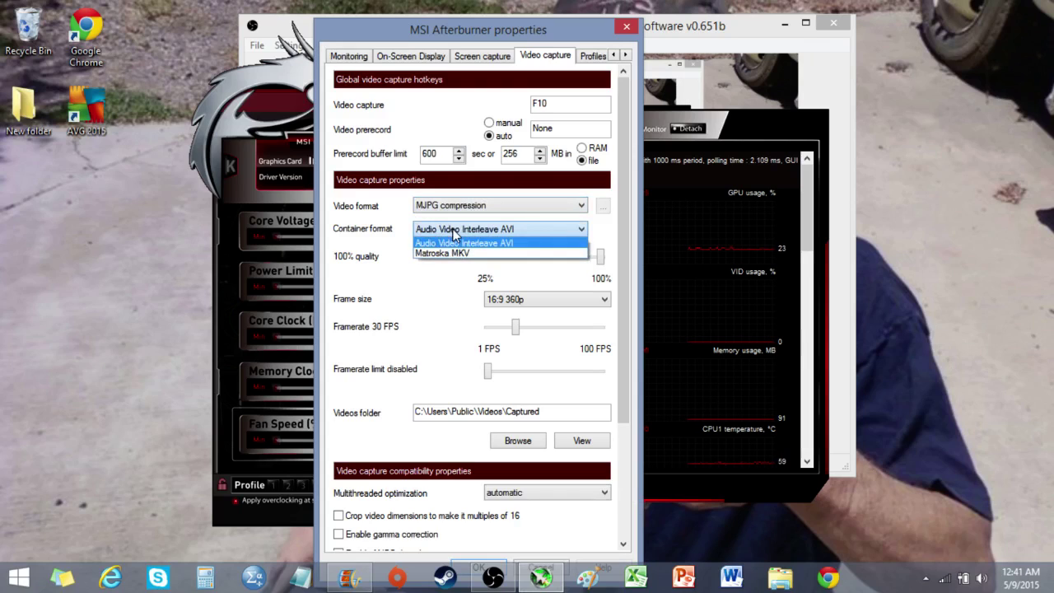
click(455, 241)
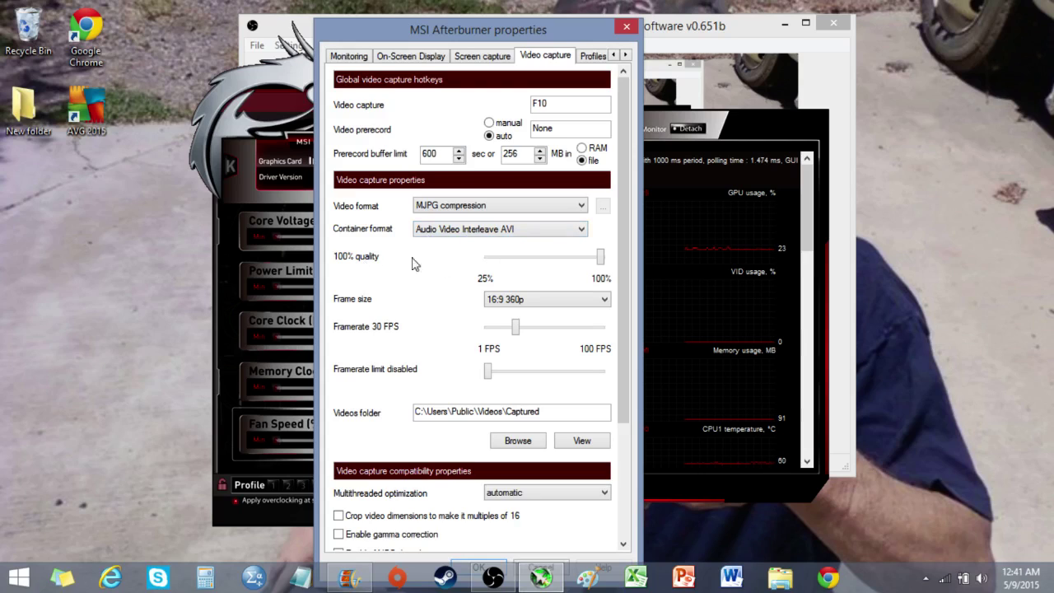
click(576, 262)
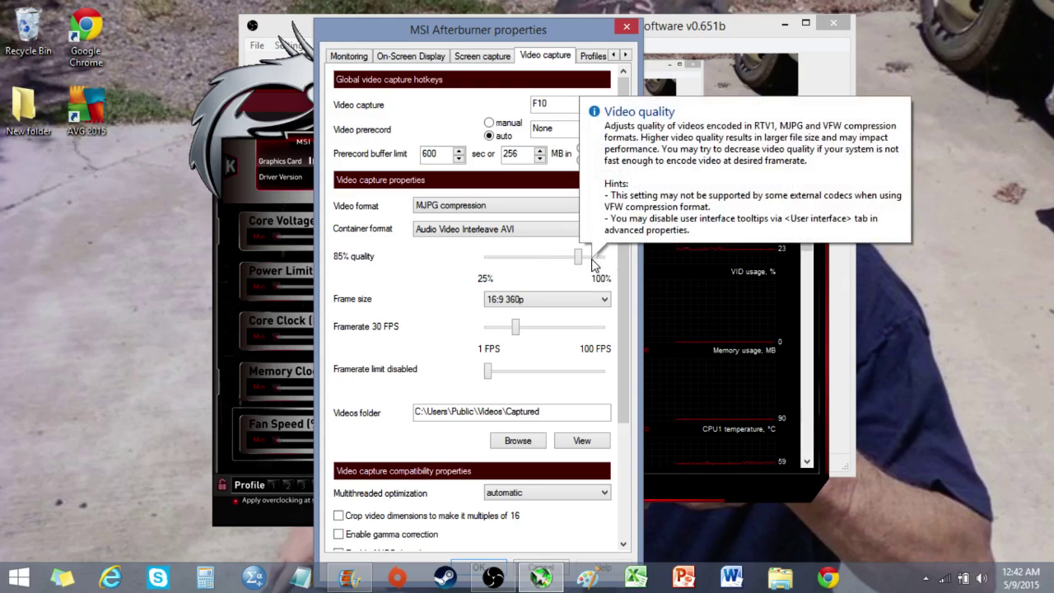
click(593, 258)
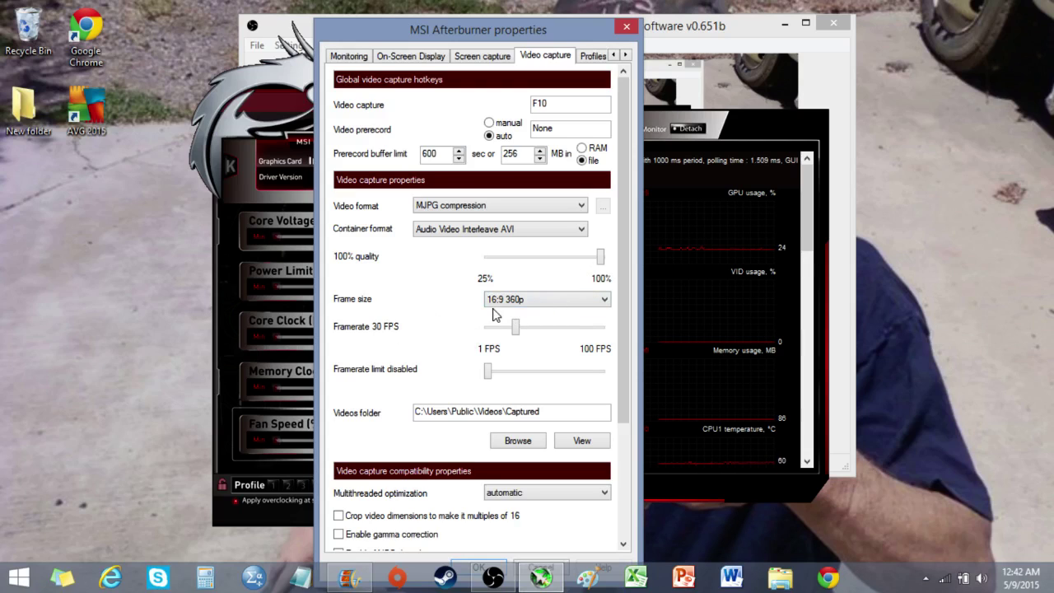
mouse_move(528, 305)
click(506, 301)
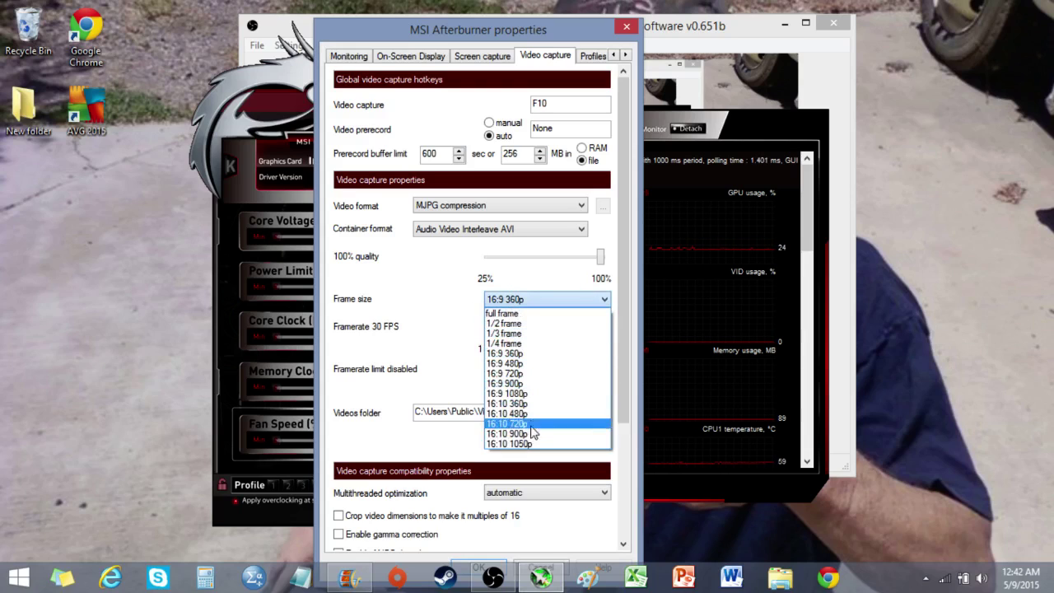
click(524, 354)
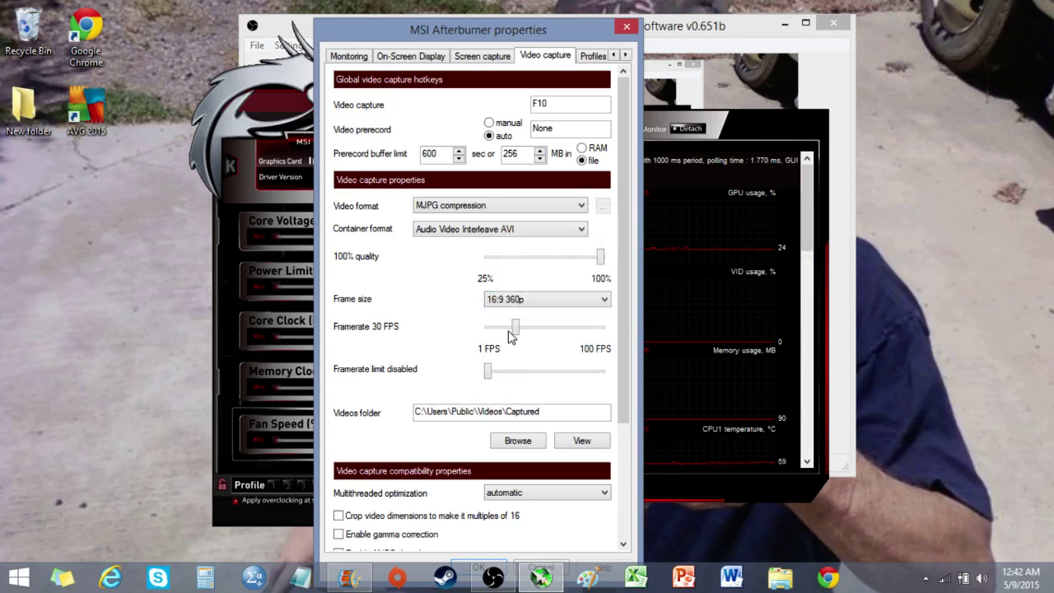
key(Down)
click(530, 300)
click(533, 354)
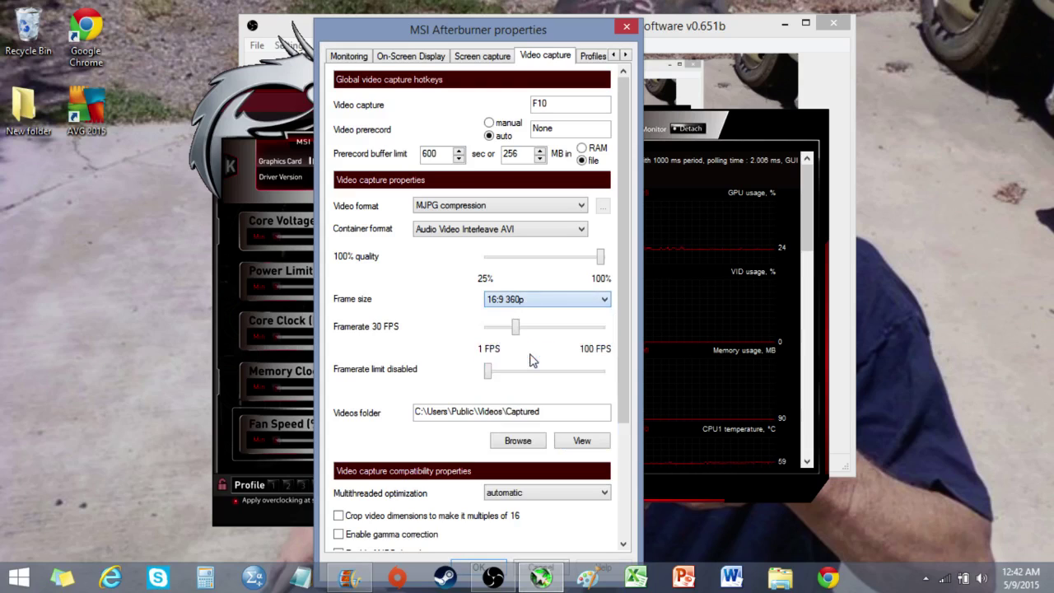
click(521, 300)
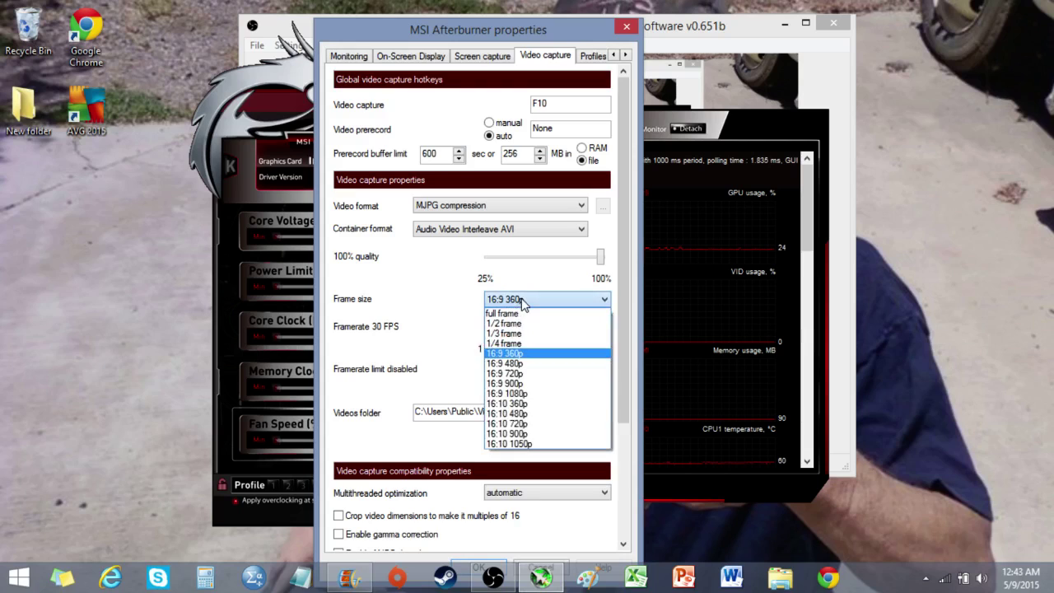
click(426, 329)
scroll(424, 326, down, 2)
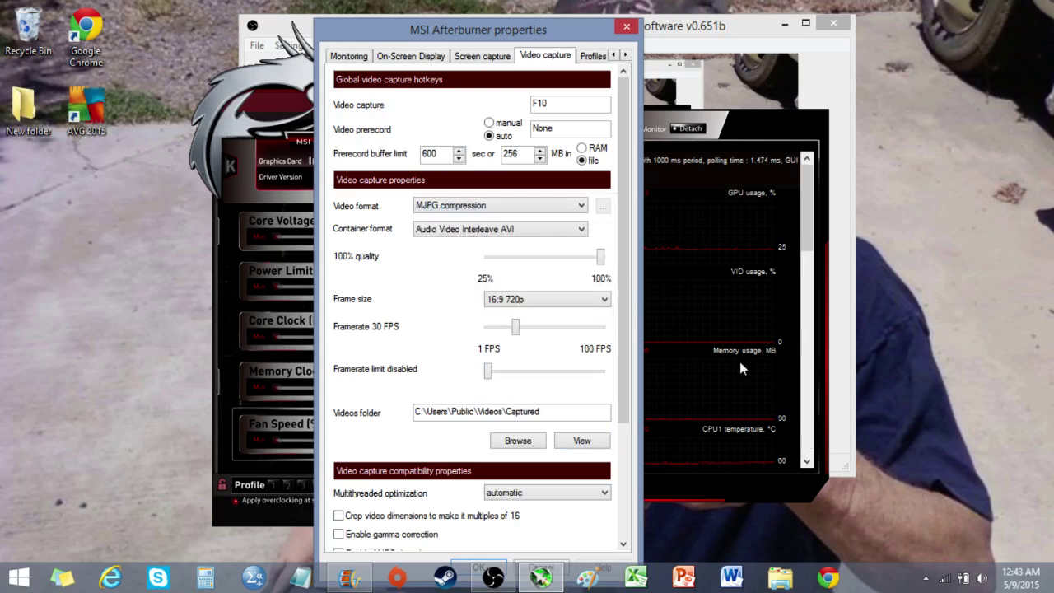
scroll(600, 299, down, 5)
click(564, 299)
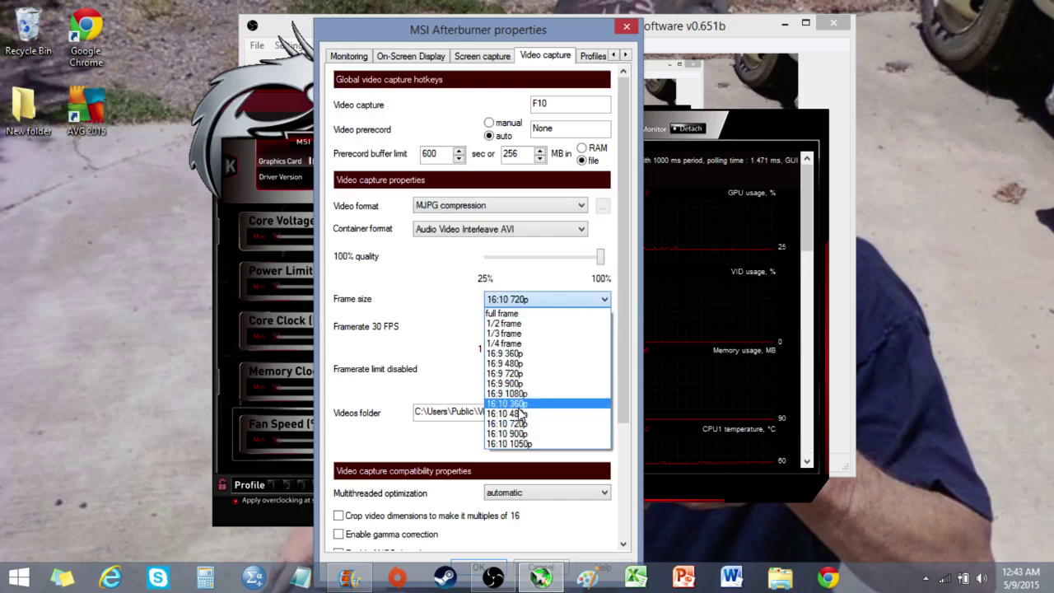
click(519, 353)
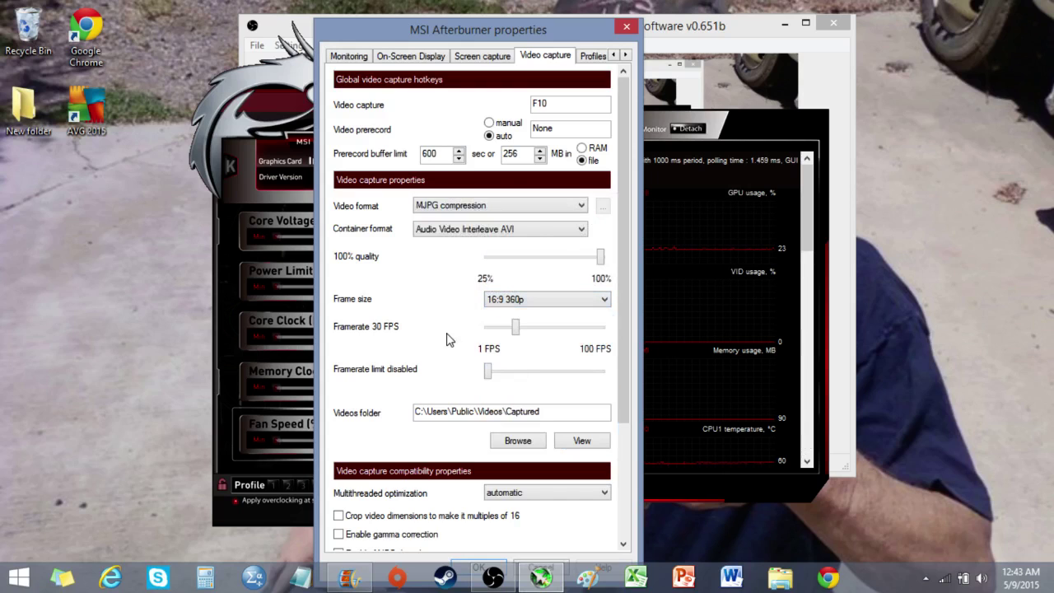
Scroll down the Video capture settings and check the Audio source #1 choices, leaving them unchanged.
drag(625, 384, 627, 501)
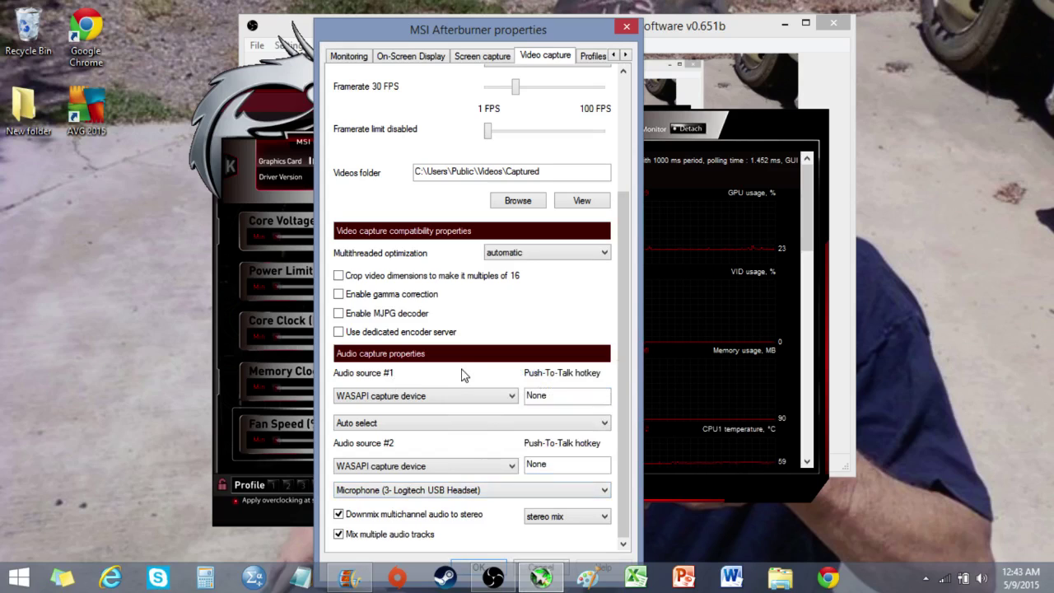
click(453, 397)
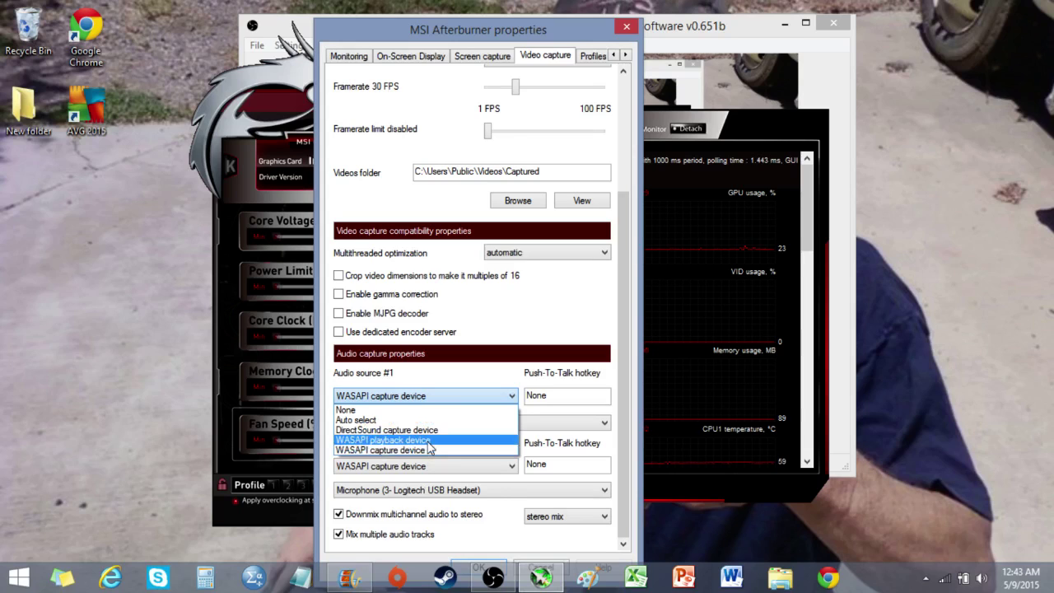
click(502, 344)
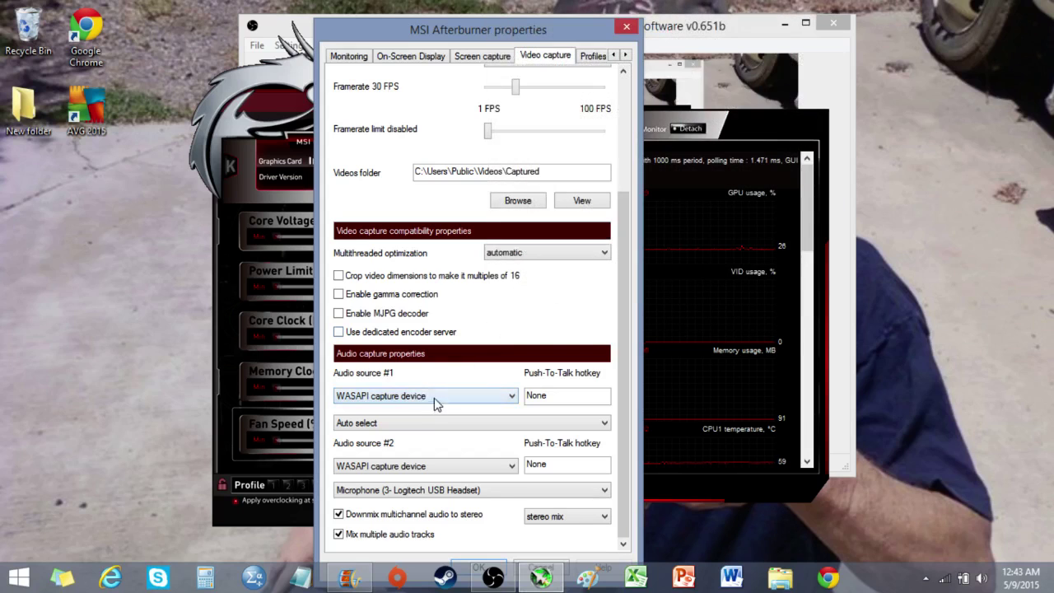
mouse_move(438, 401)
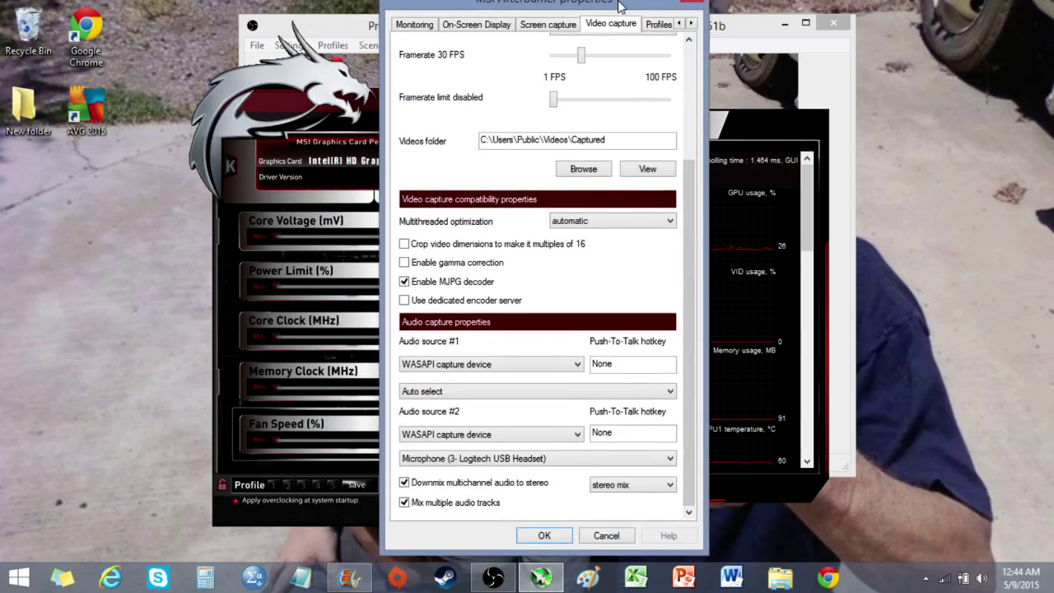
Close Afterburner's properties without saving and return to the desktop.
click(601, 547)
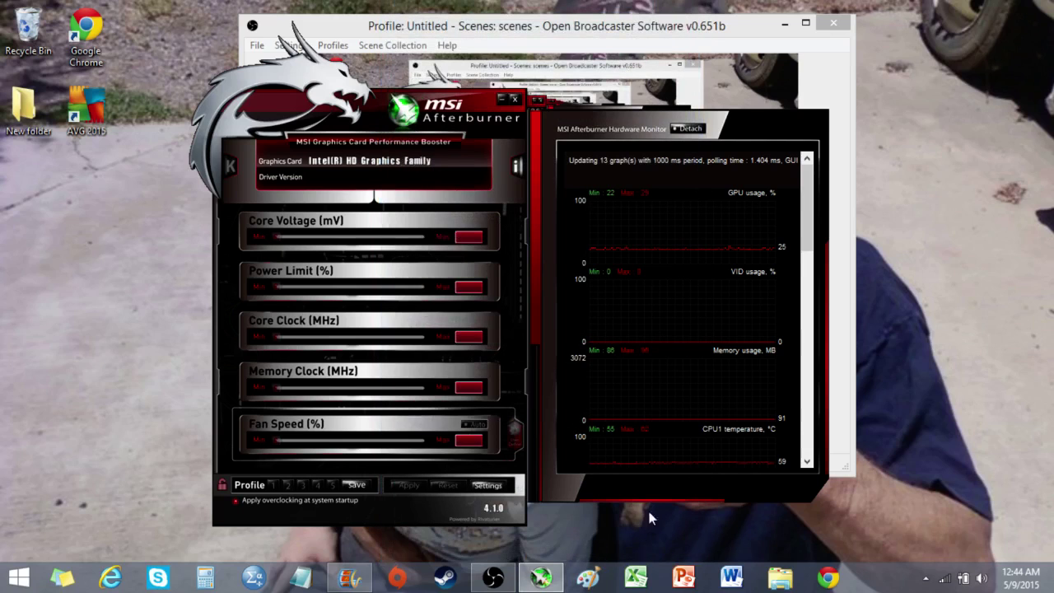
click(927, 580)
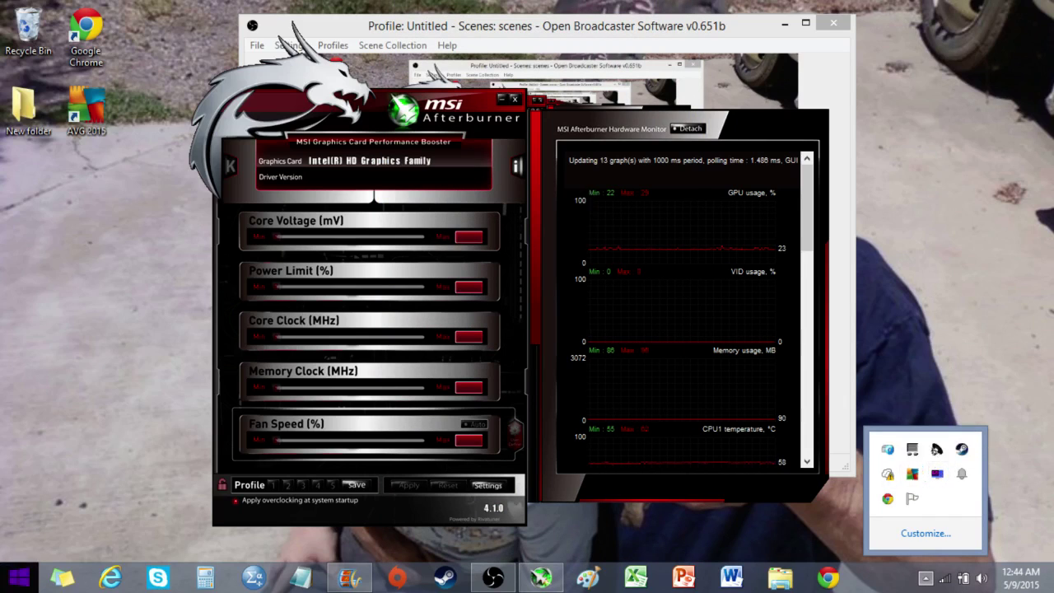
click(18, 577)
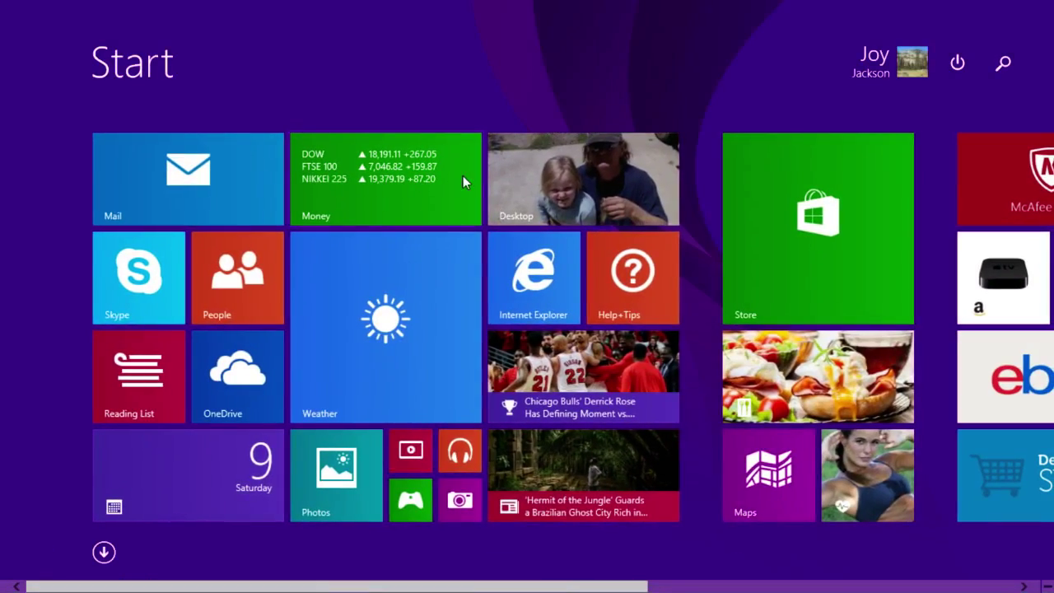
click(549, 153)
Search Windows for 'Riv', launch RivaTuner Statistics Server, and open its settings from the tray.
right_click(10, 581)
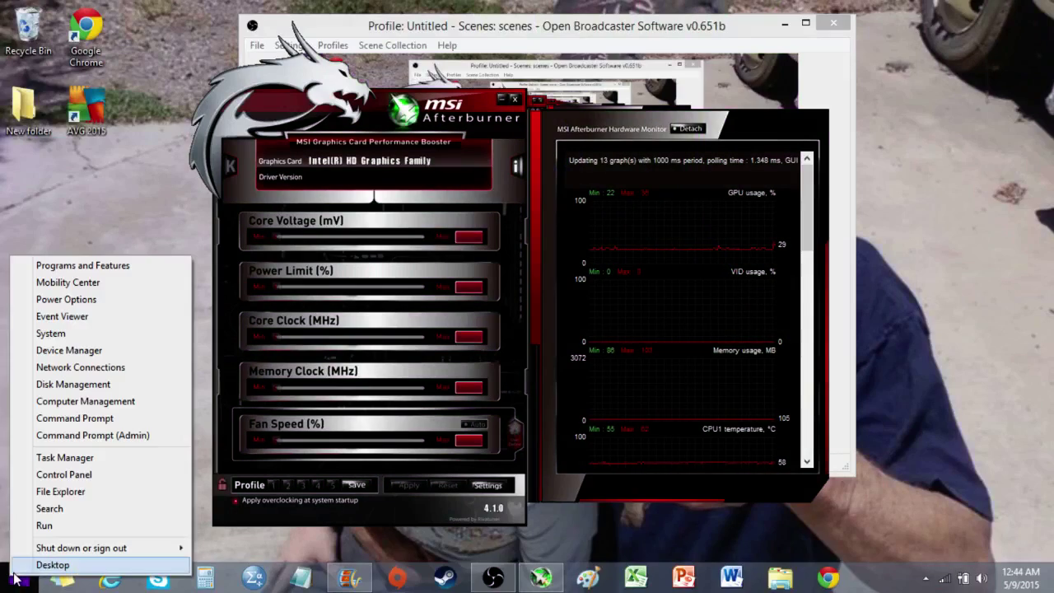
click(50, 508)
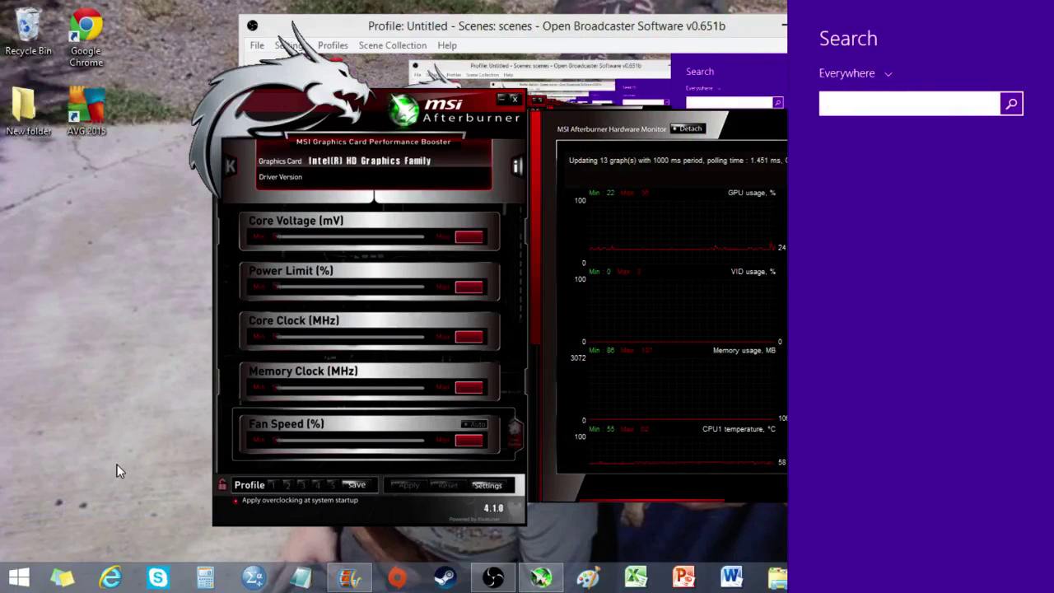
text(Riv)
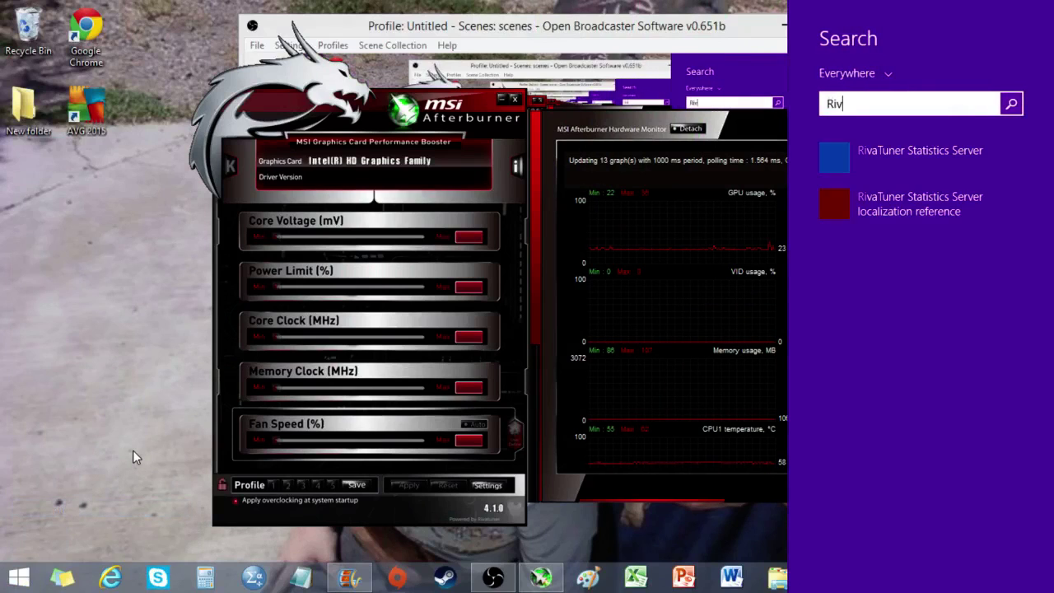
text(ia)
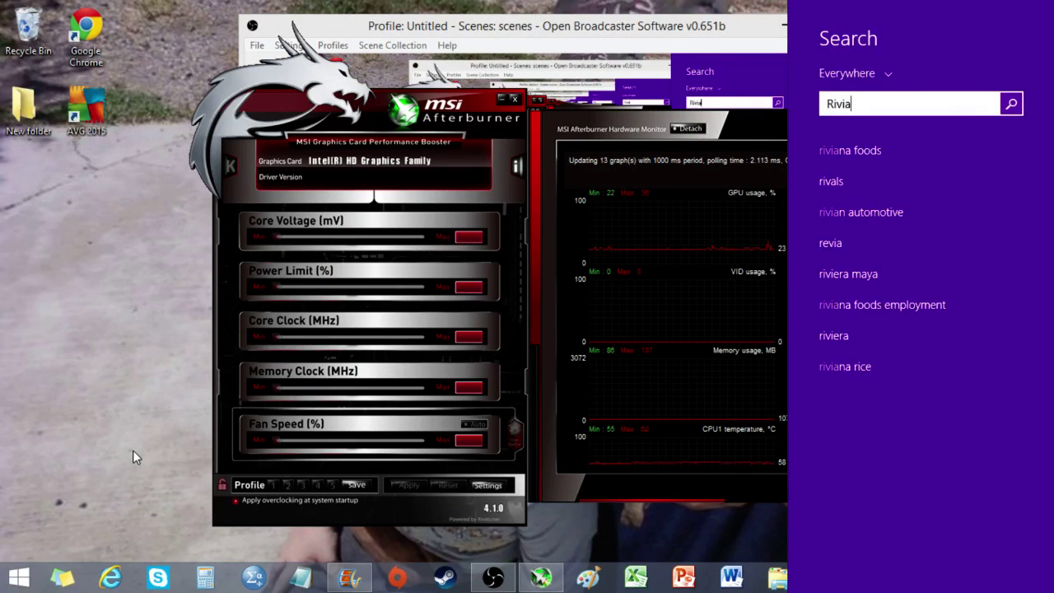
key(BackSpace)
key(BackSpace)
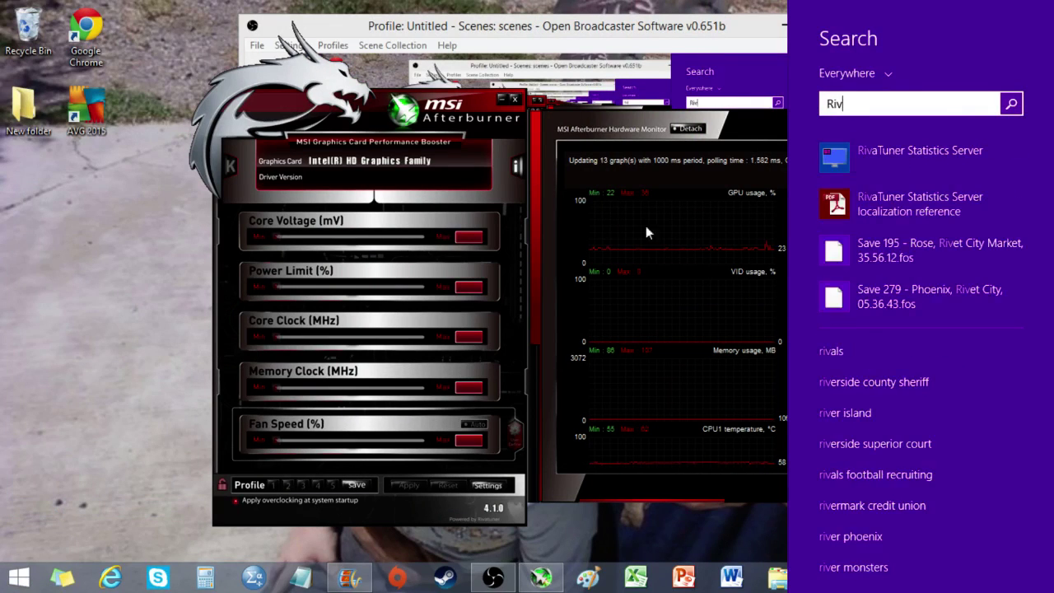
click(922, 156)
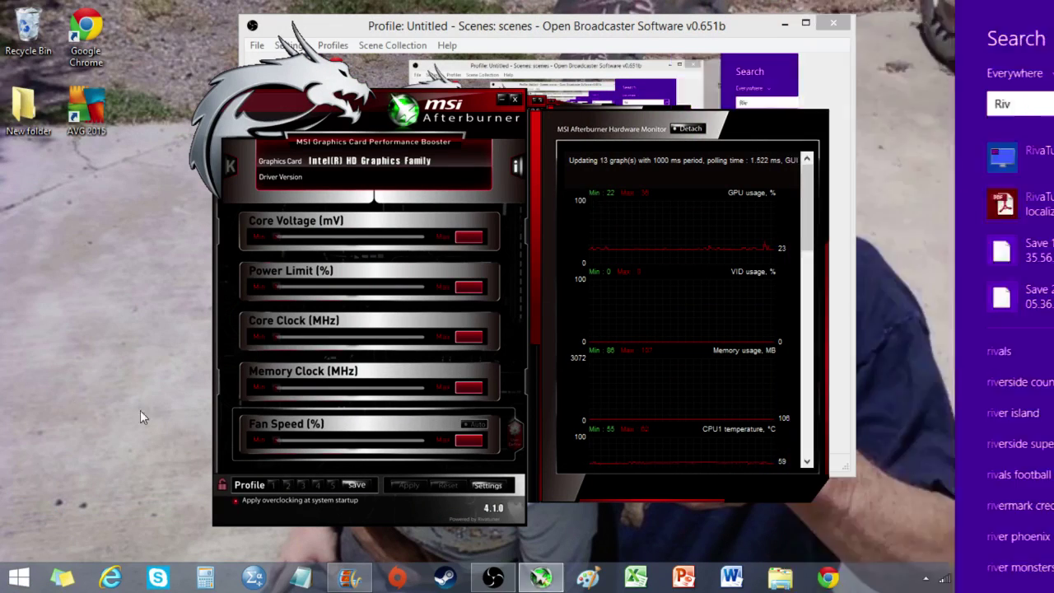
click(926, 581)
click(926, 471)
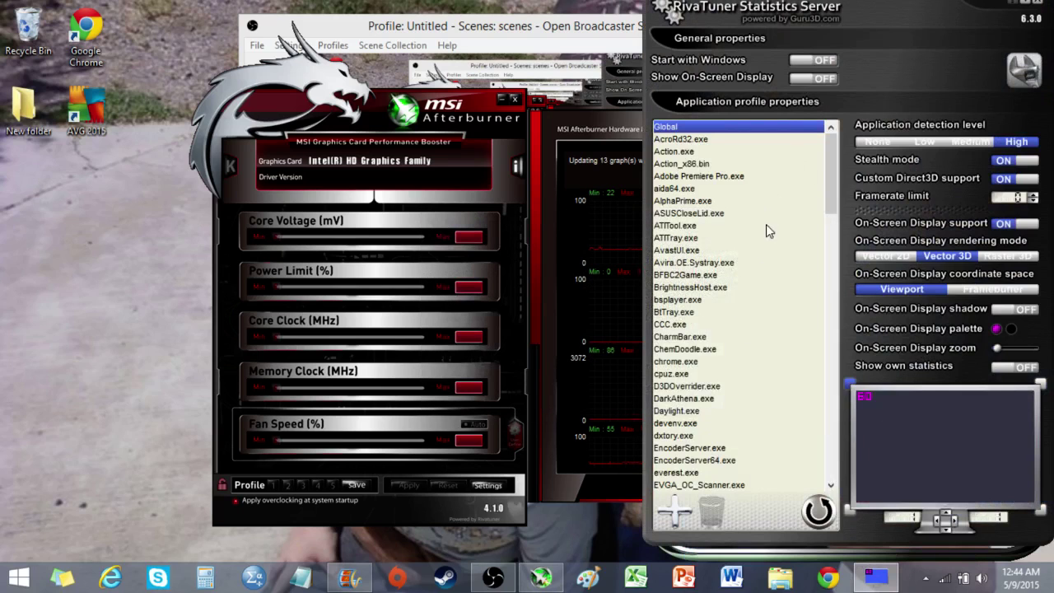
mouse_move(774, 232)
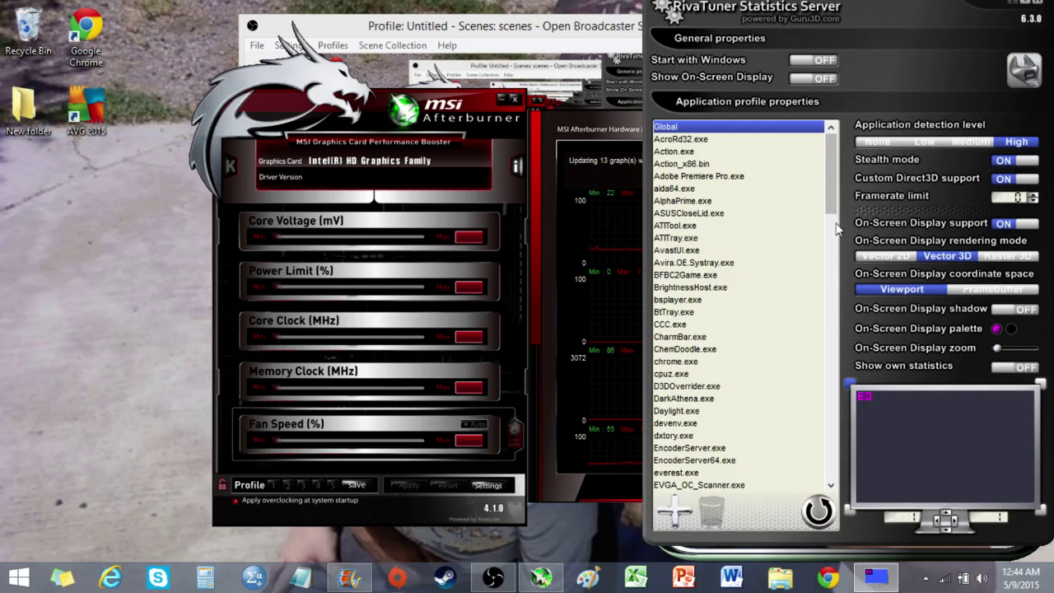
drag(832, 211, 803, 191)
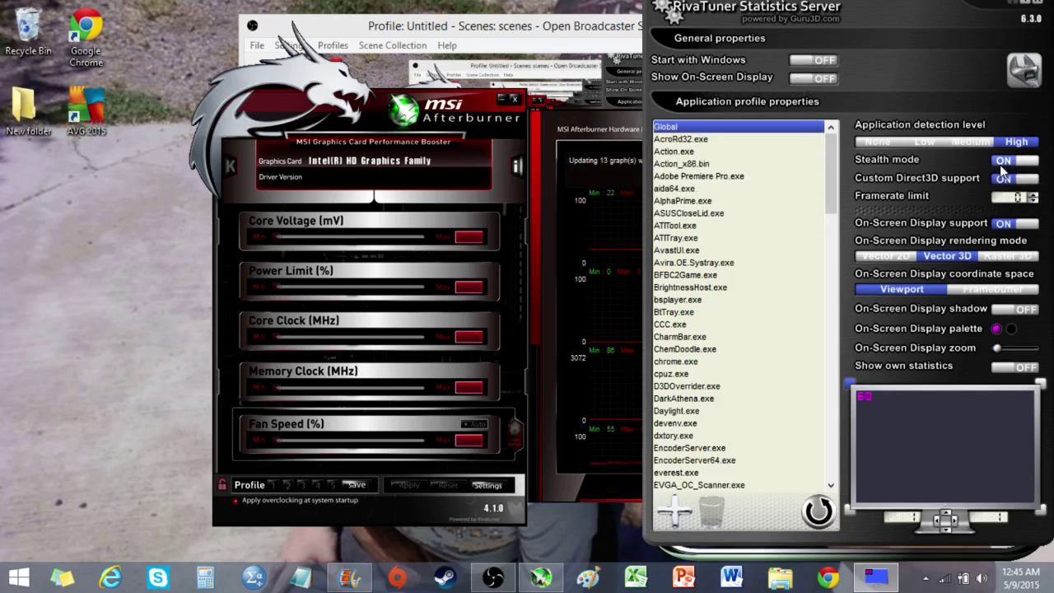
mouse_move(999, 165)
mouse_move(889, 262)
click(904, 260)
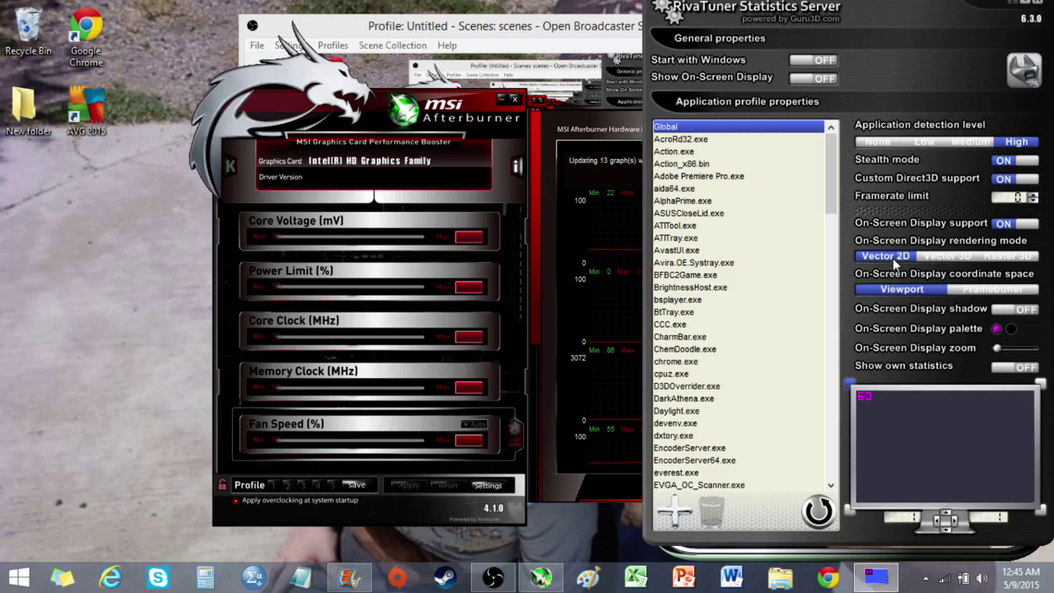
click(947, 256)
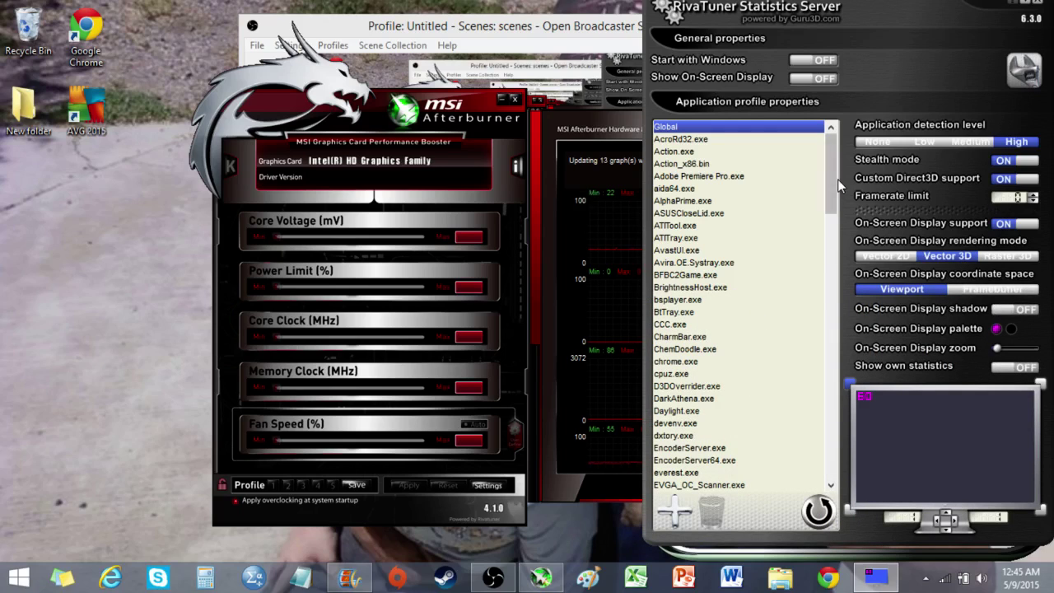
drag(832, 200, 845, 180)
click(518, 169)
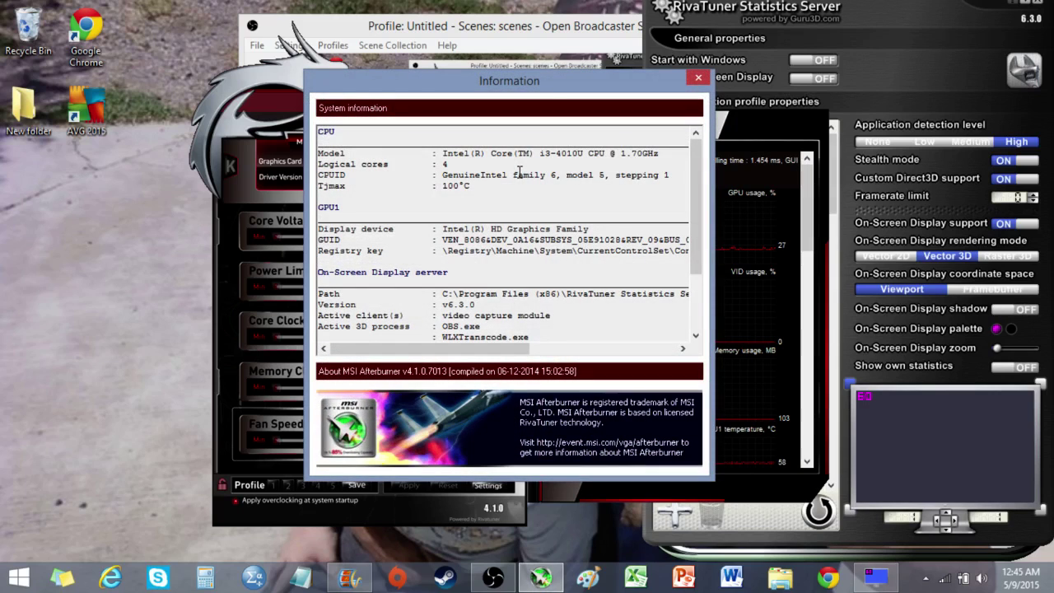
drag(552, 82, 817, 70)
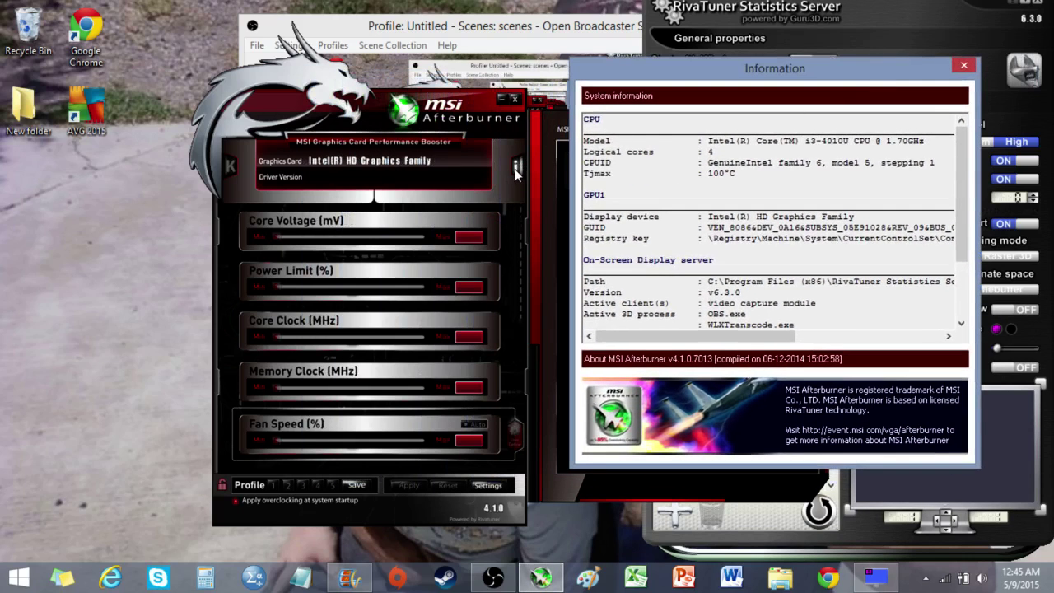
drag(959, 195, 957, 283)
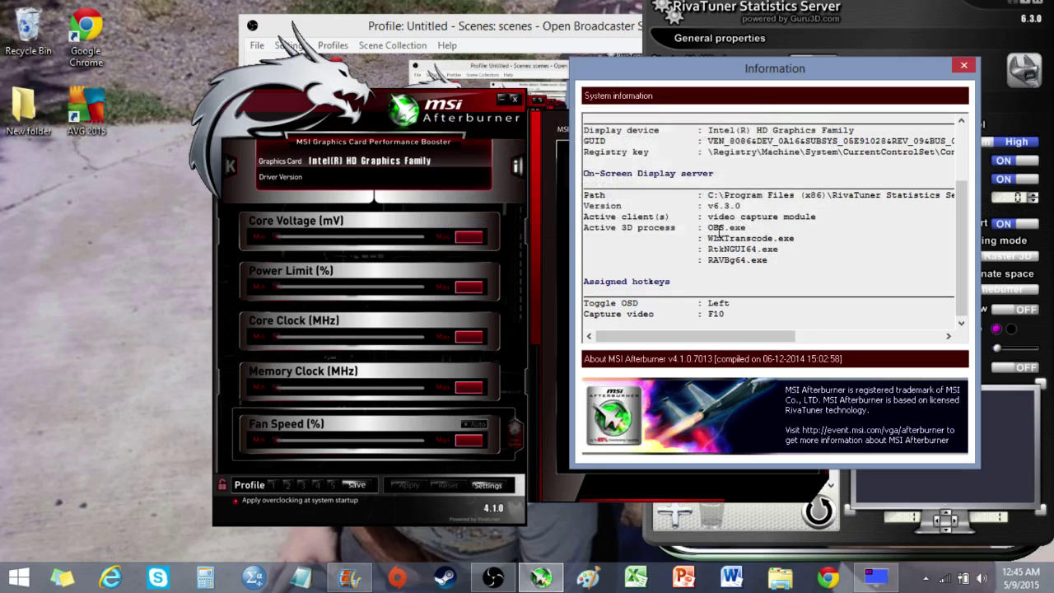
drag(745, 227, 709, 227)
click(962, 67)
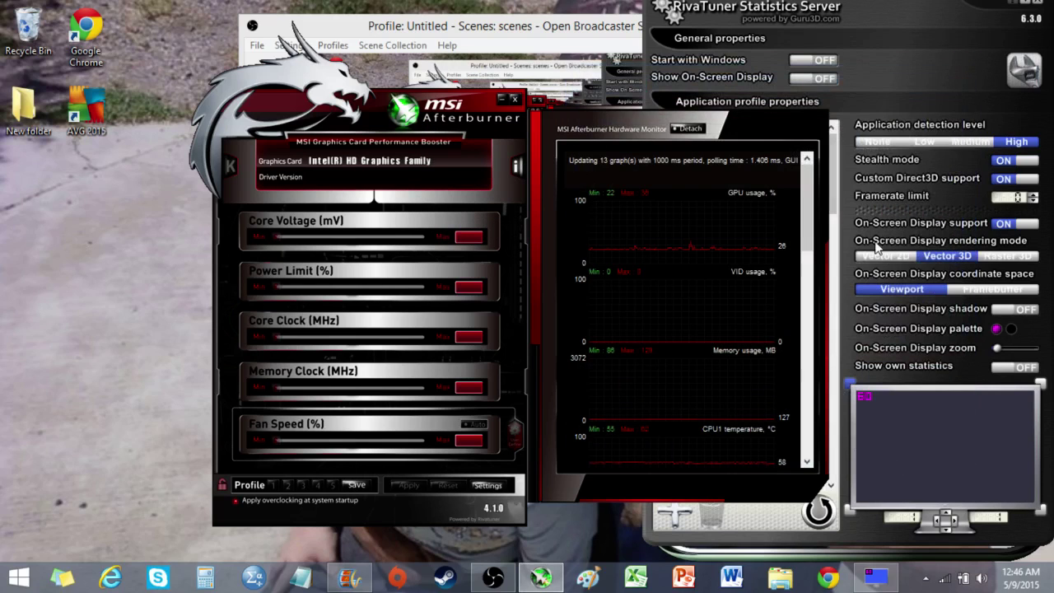
Move the RivaTuner Statistics Server window fully onscreen and close it.
click(886, 97)
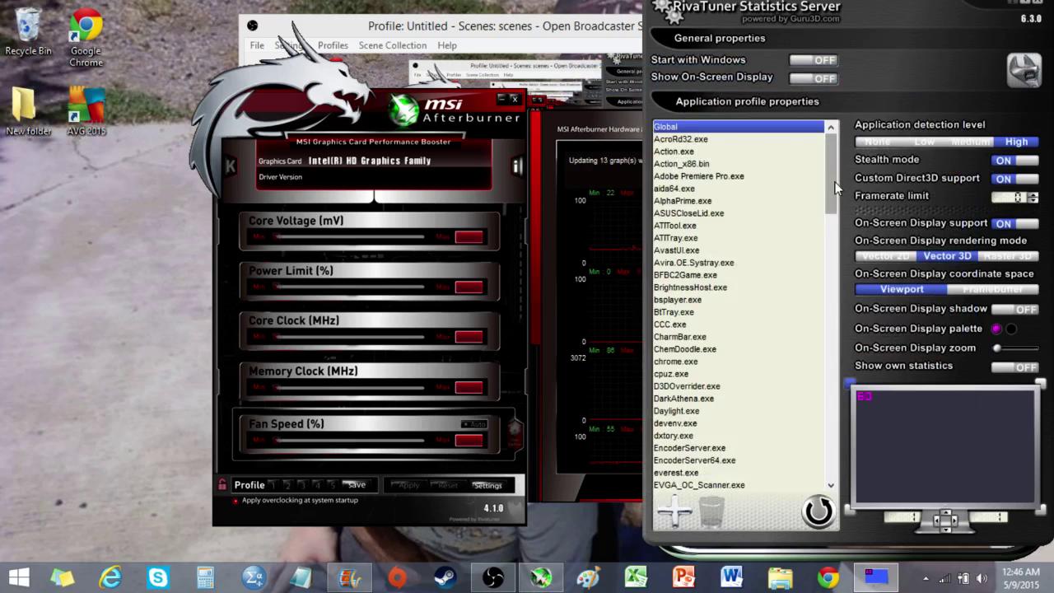
mouse_move(833, 176)
mouse_down()
mouse_move(822, 467)
mouse_move(824, 158)
mouse_up()
drag(935, 7, 920, 33)
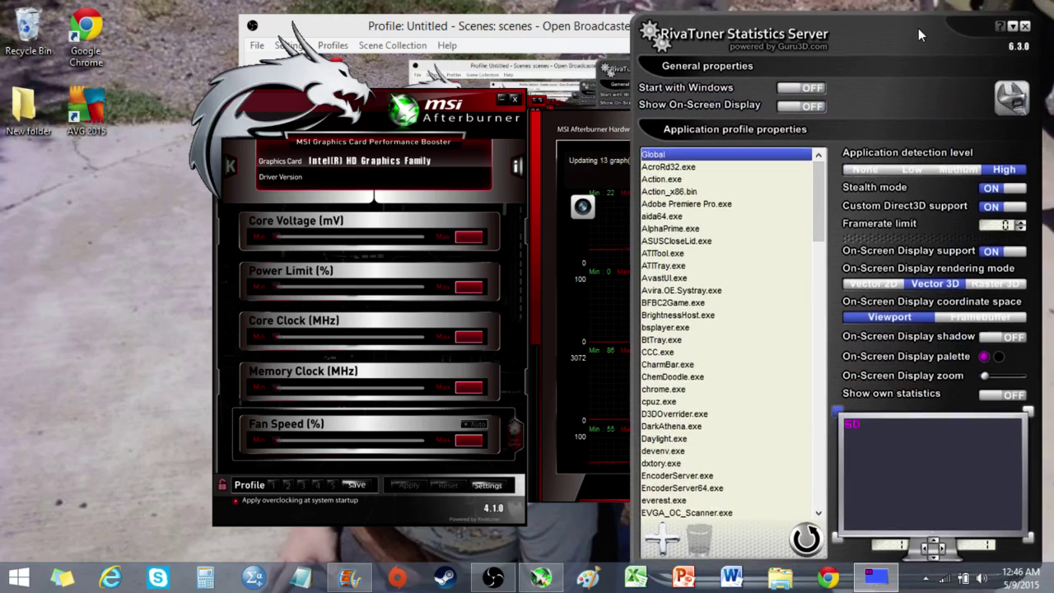
click(1026, 28)
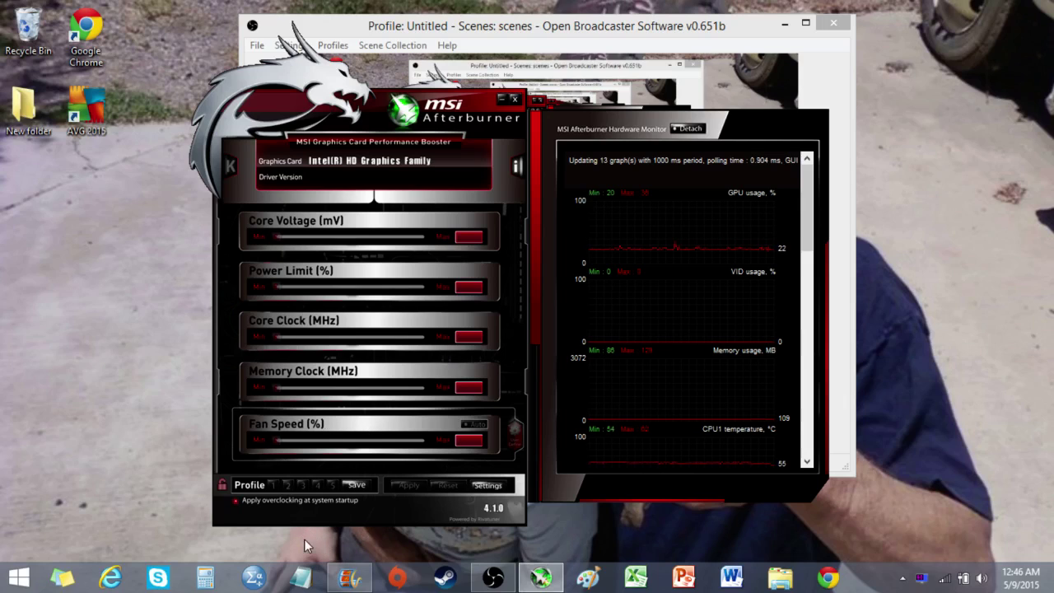
mouse_move(692, 314)
mouse_move(809, 239)
mouse_down()
mouse_move(808, 466)
mouse_move(799, 222)
mouse_up()
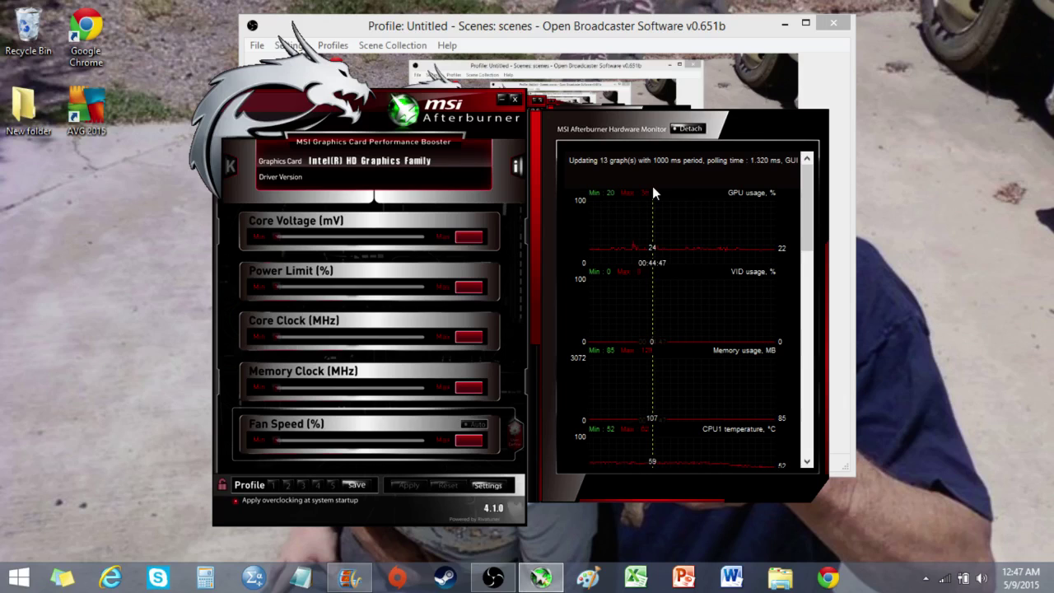
mouse_move(576, 183)
click(925, 578)
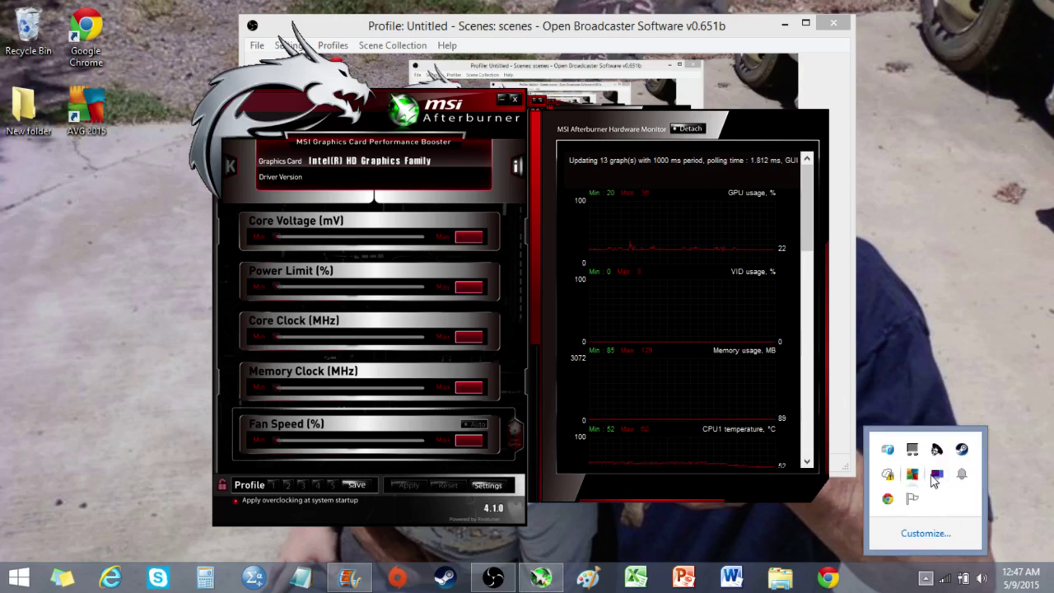
click(935, 477)
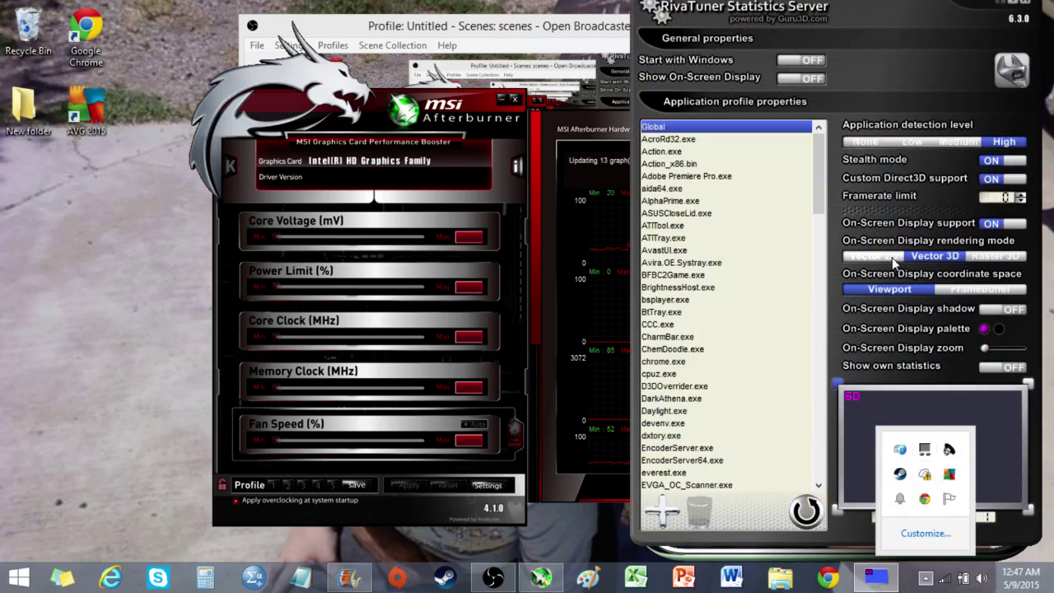
click(866, 272)
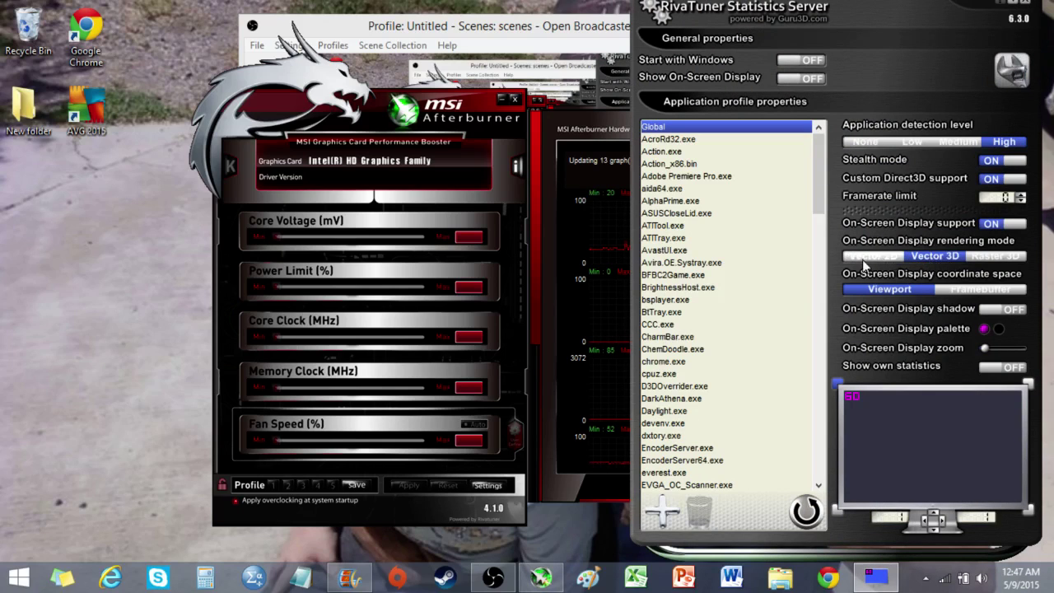
click(1025, 7)
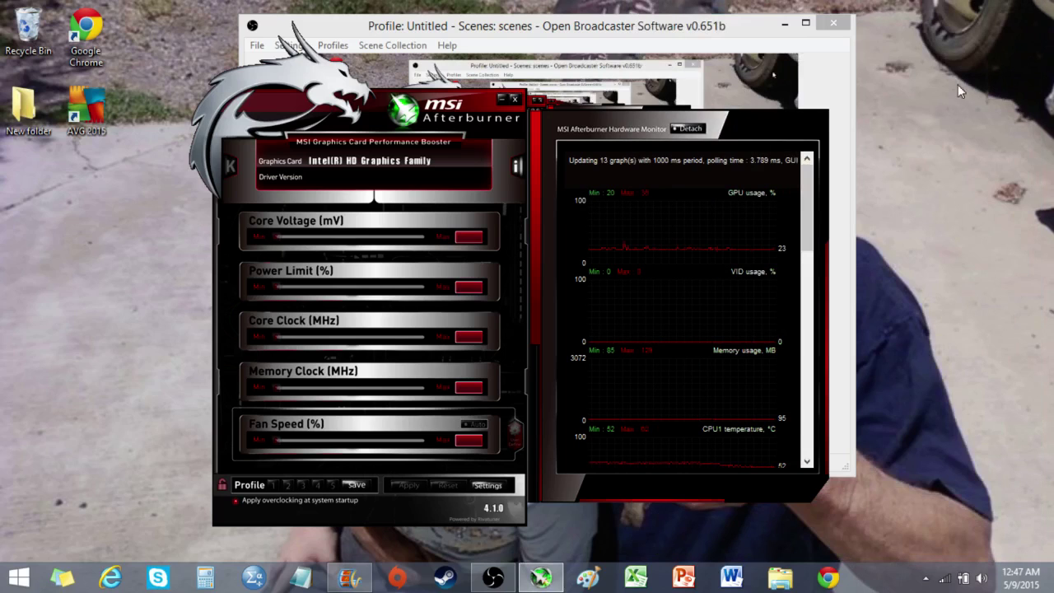
click(515, 98)
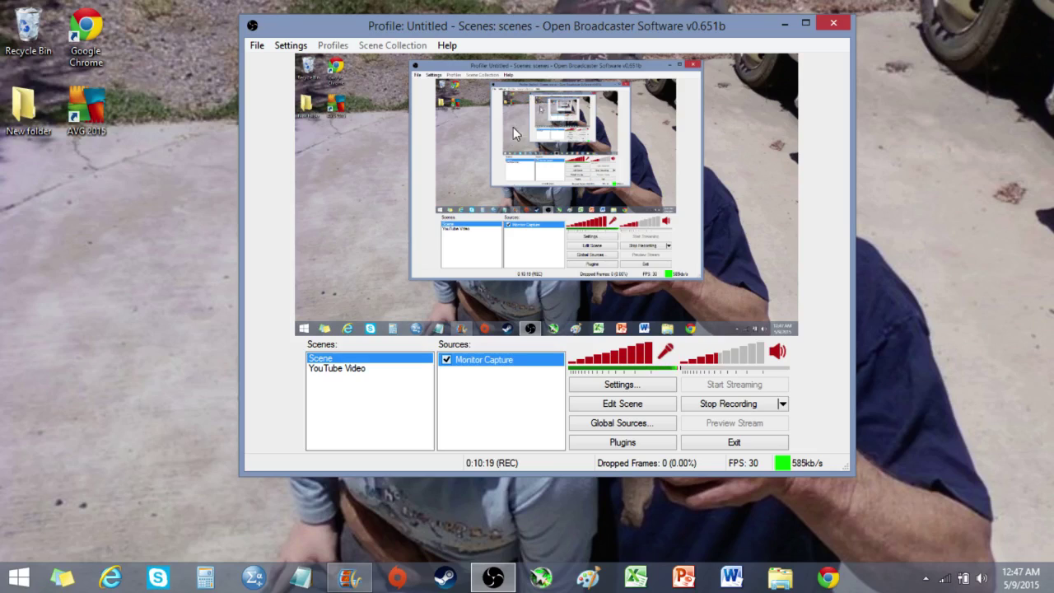
right_click(465, 392)
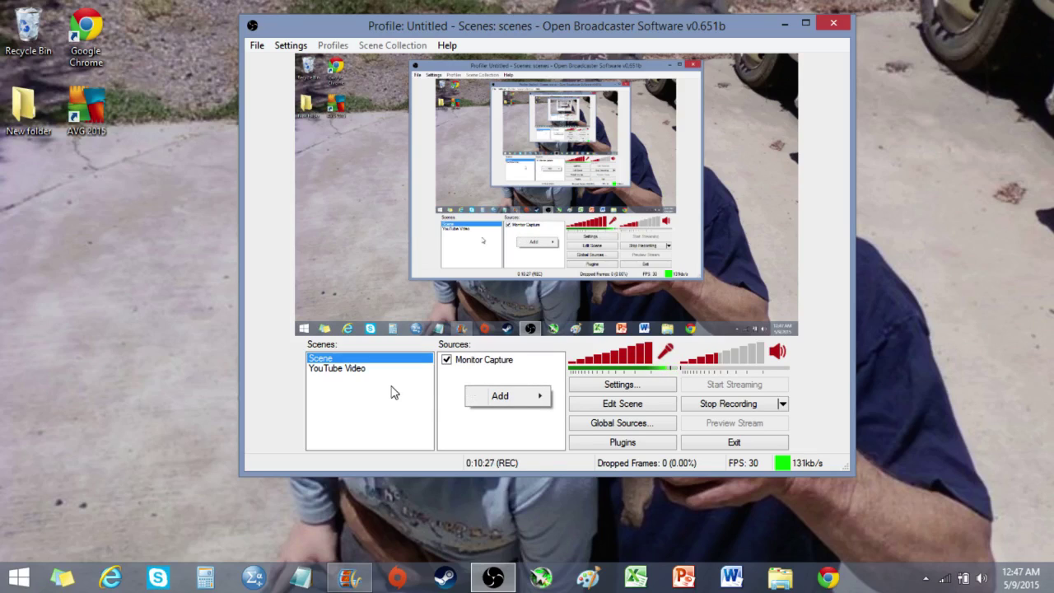
mouse_move(510, 399)
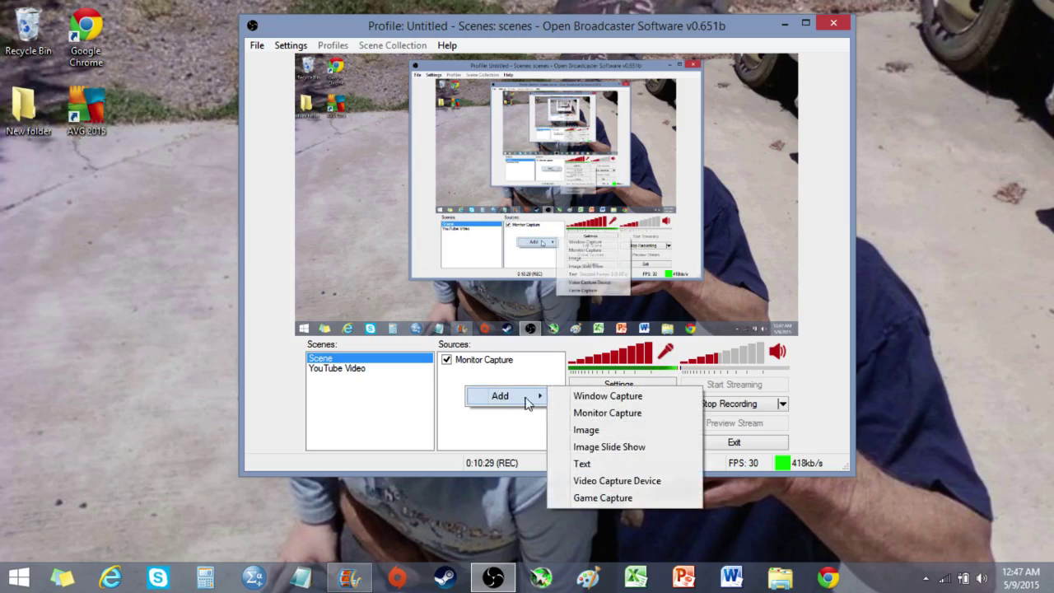
click(625, 397)
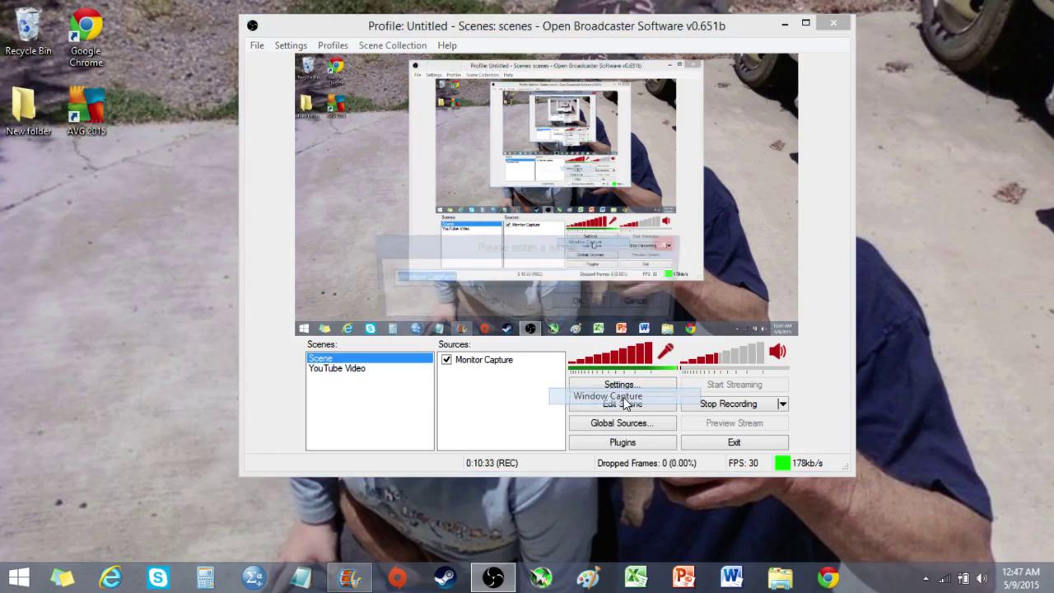
click(578, 304)
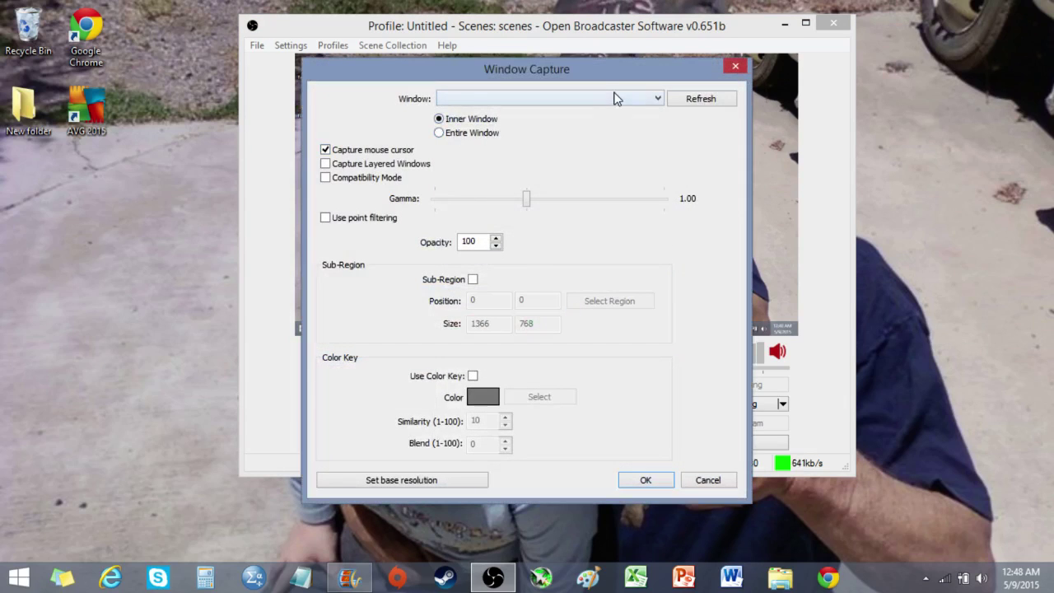
click(614, 98)
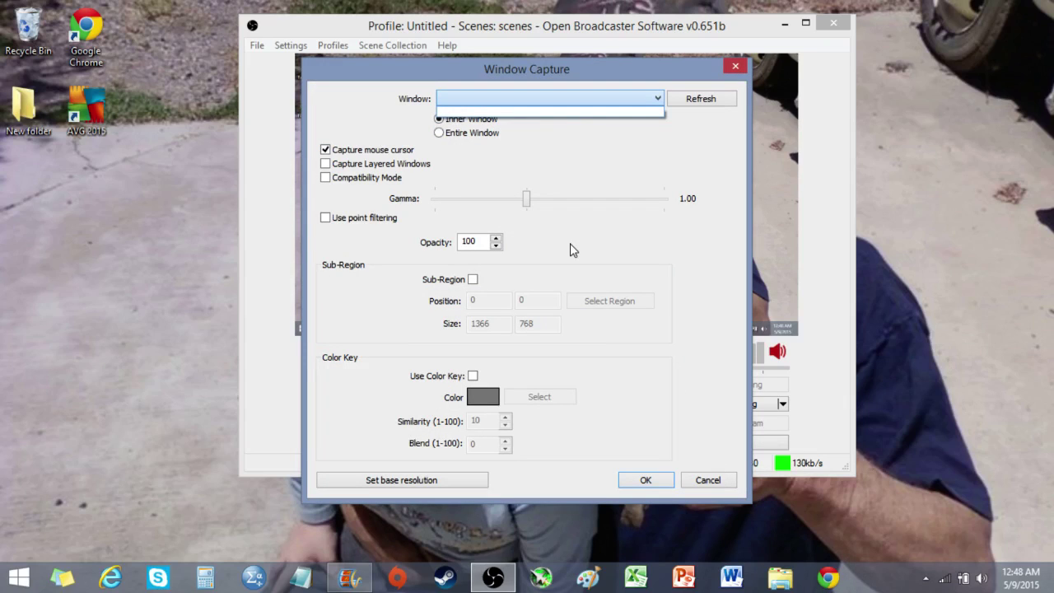
click(499, 108)
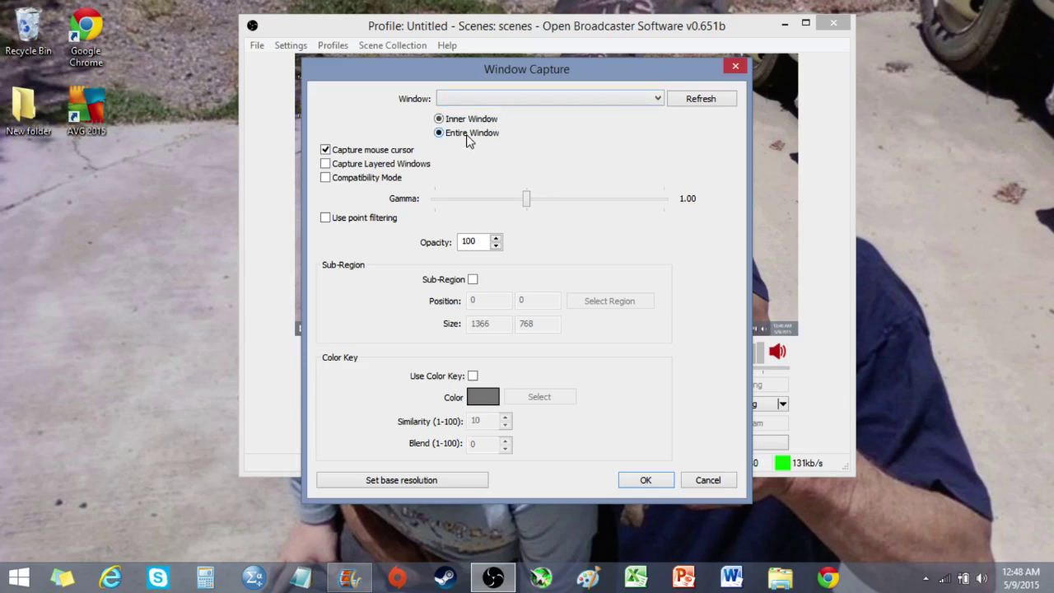
click(706, 480)
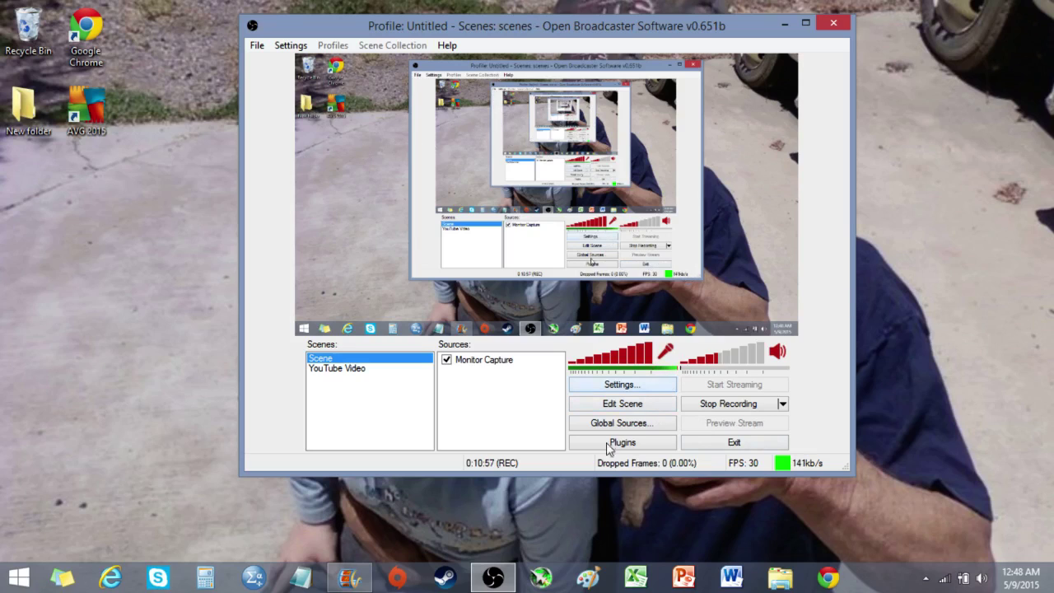
Add a 'Video Capture Device' source using the Integrated Webcam with default settings.
right_click(474, 387)
mouse_move(543, 391)
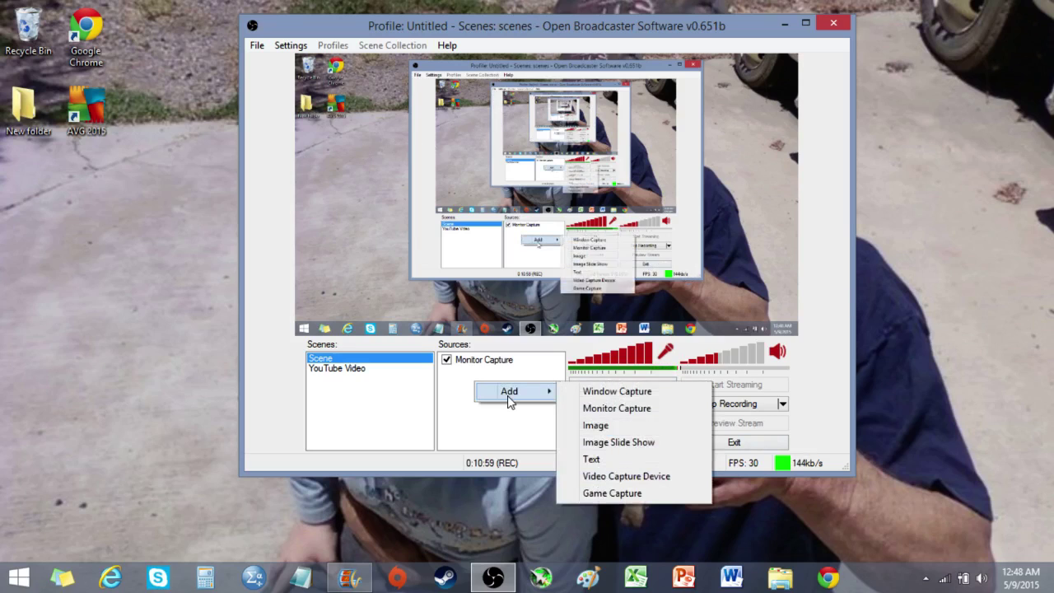
click(642, 477)
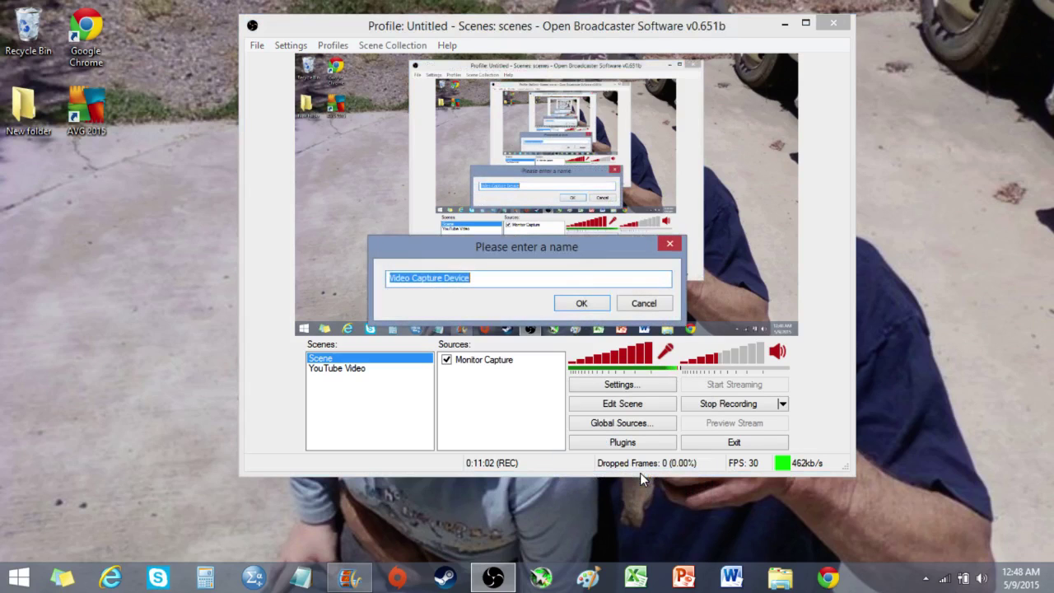
click(598, 304)
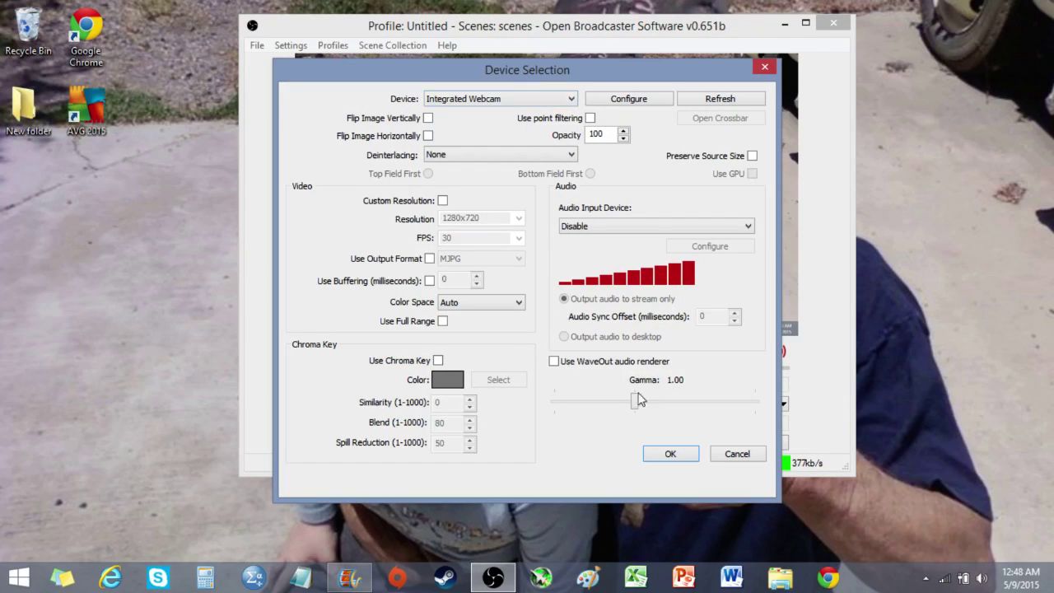
click(670, 453)
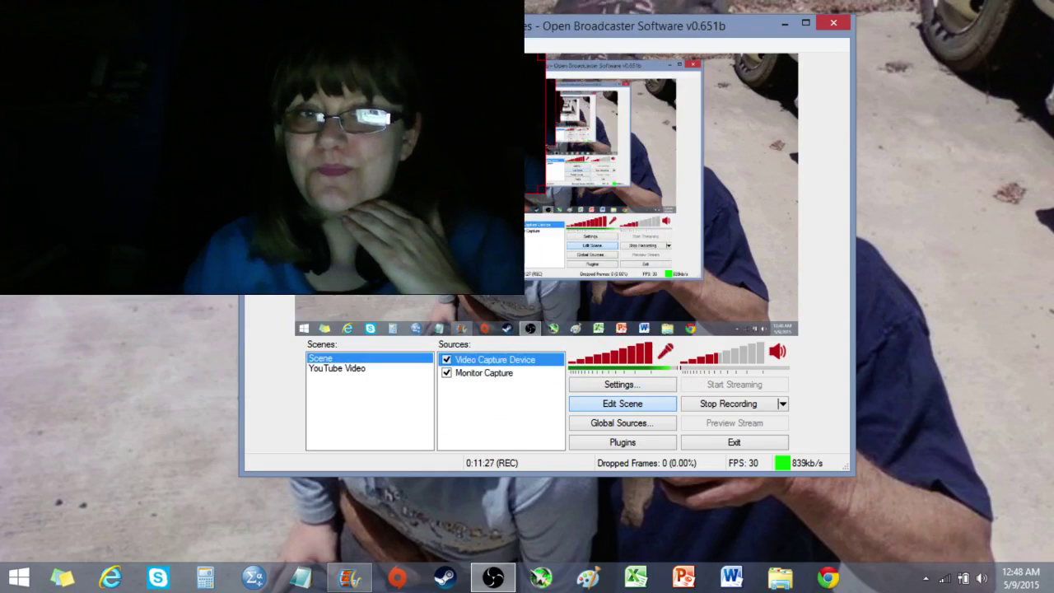
Resize the webcam source to 384x216 in the top-left of the preview.
drag(545, 193, 424, 101)
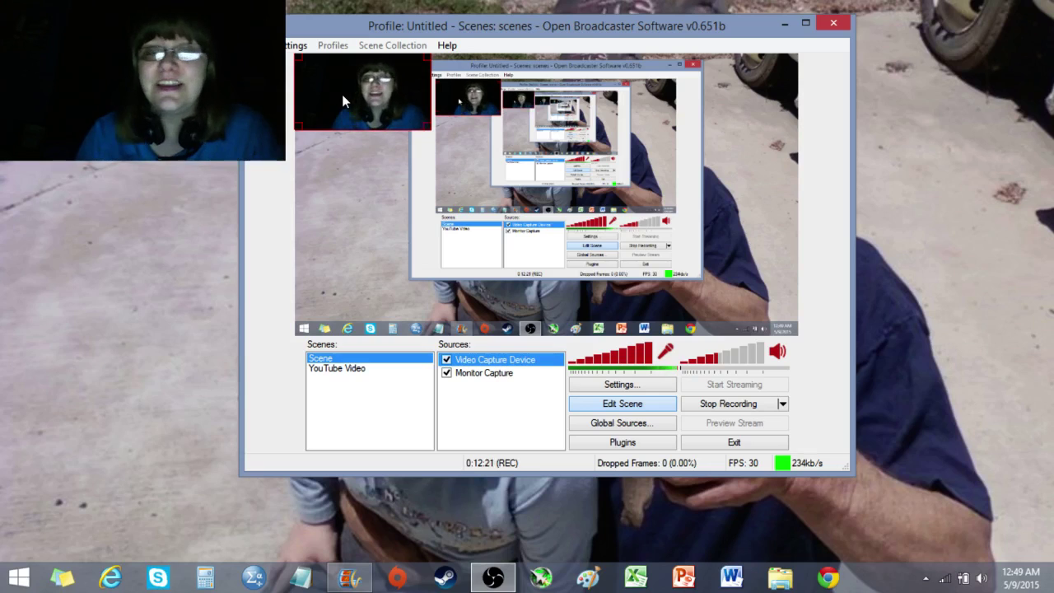
Drag the 384x216 webcam overlay down into the scene's bottom-left corner.
drag(327, 88, 354, 294)
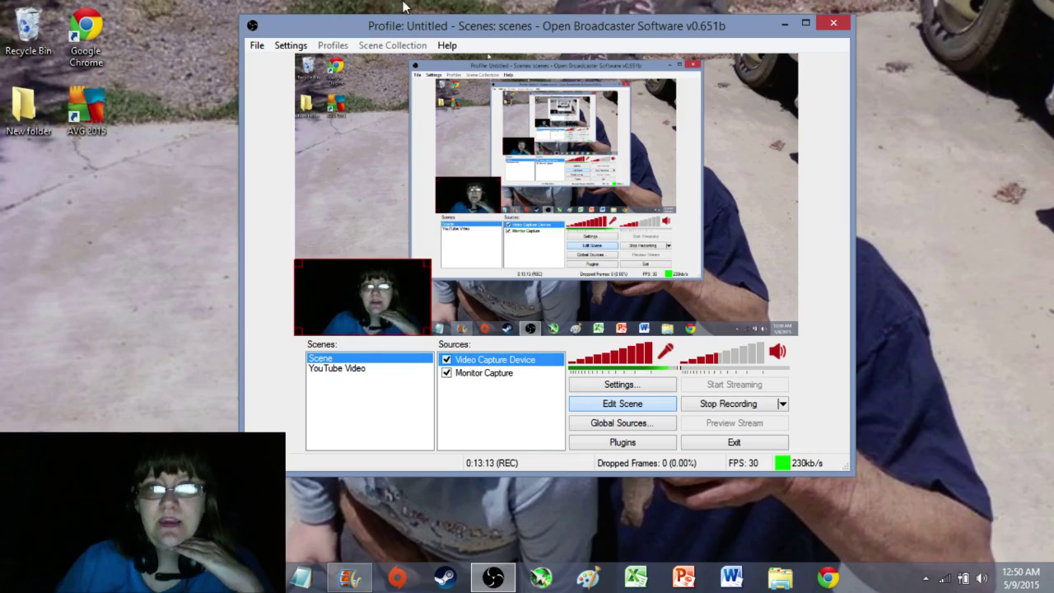
click(304, 47)
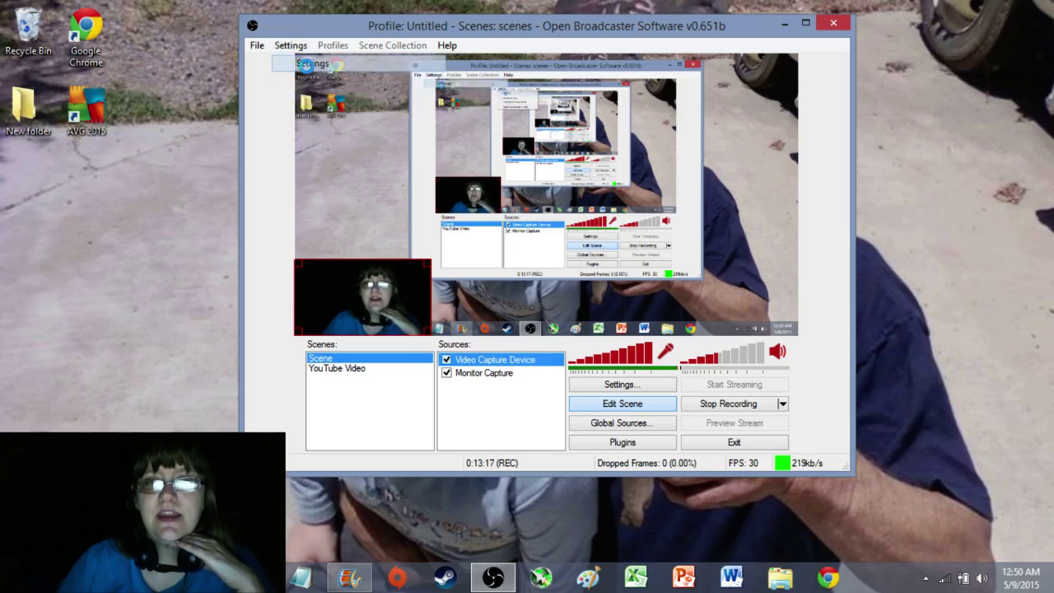
click(310, 63)
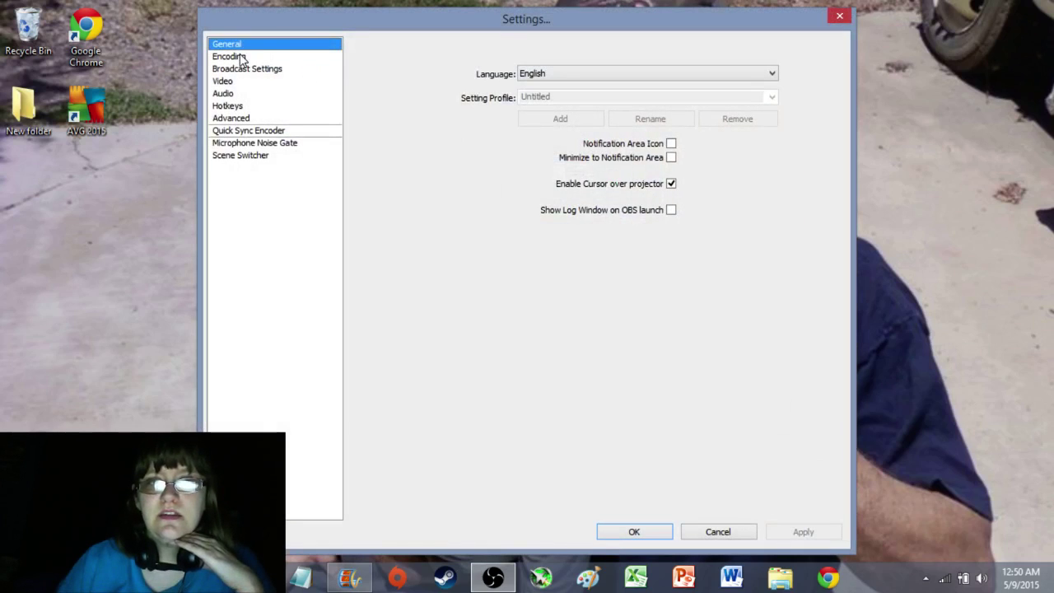
click(245, 61)
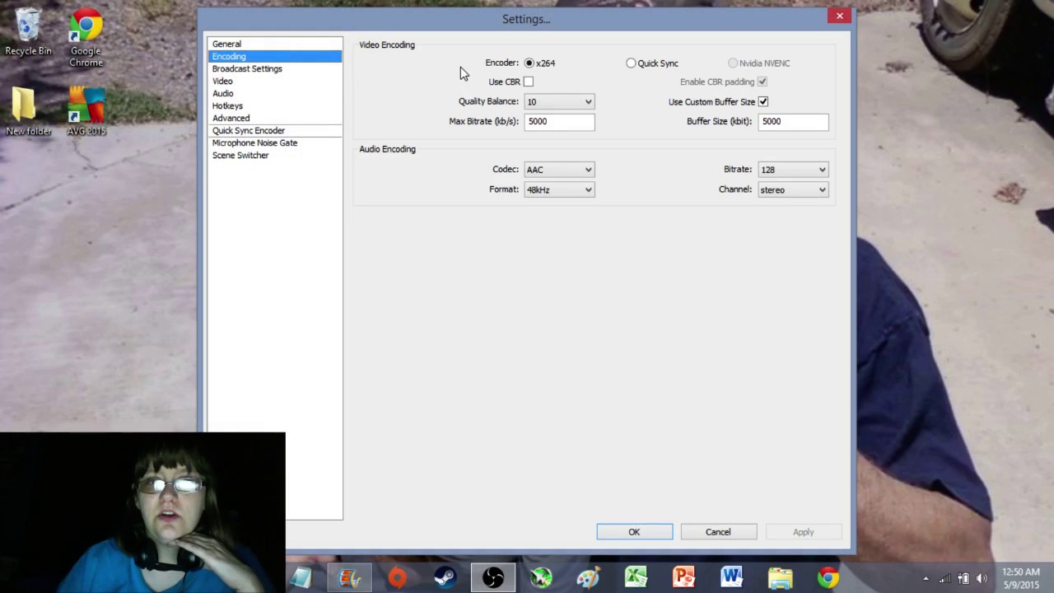
click(239, 71)
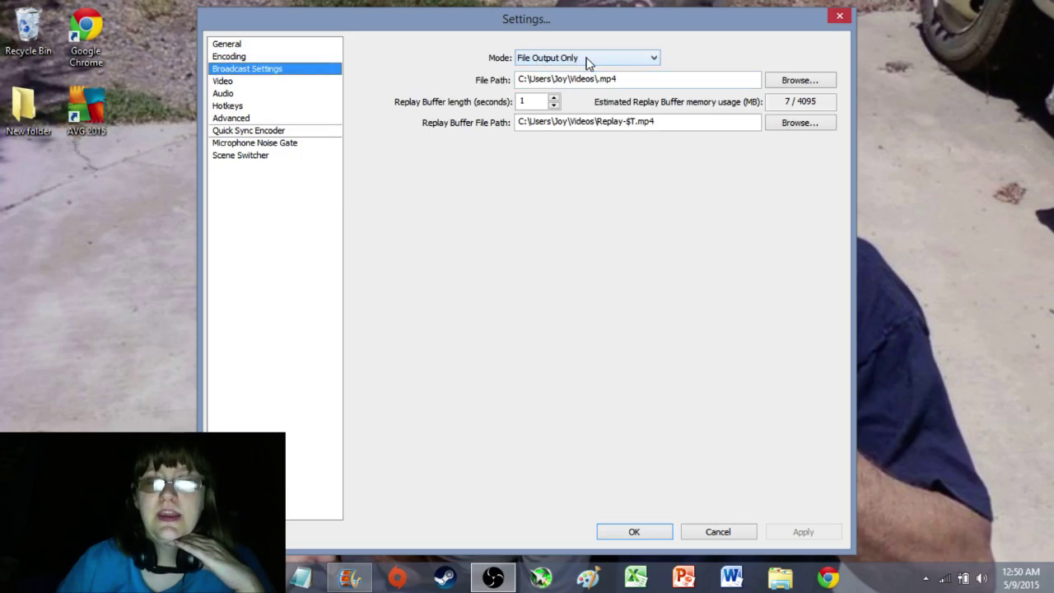
click(241, 82)
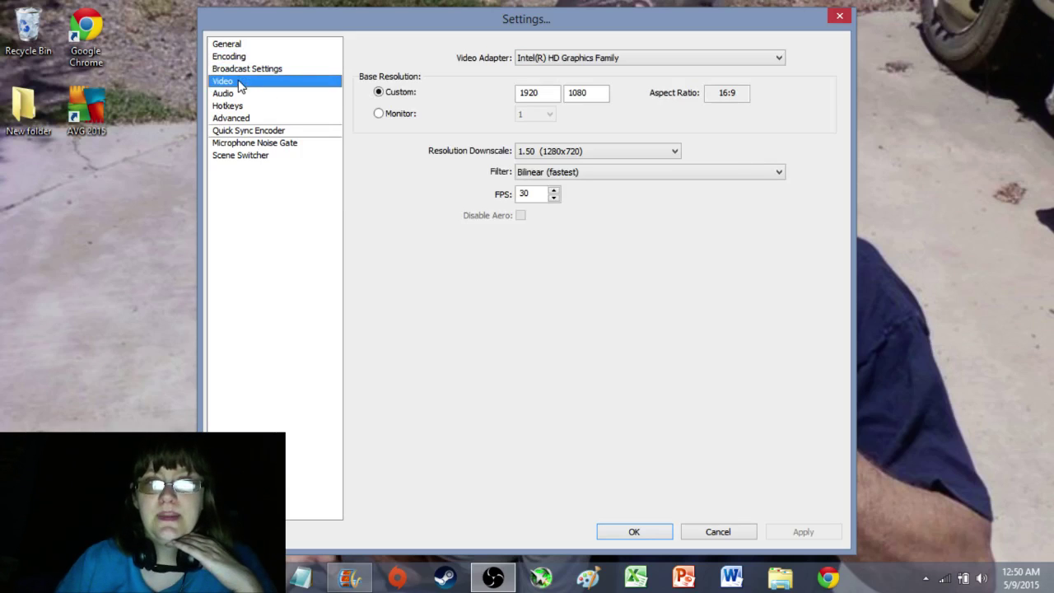
click(594, 61)
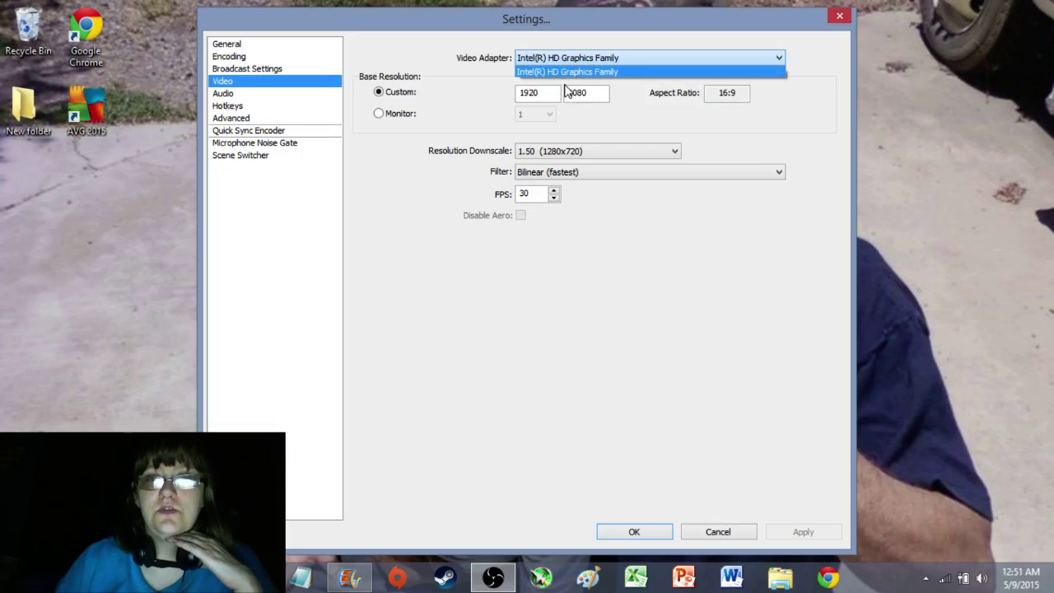
click(230, 97)
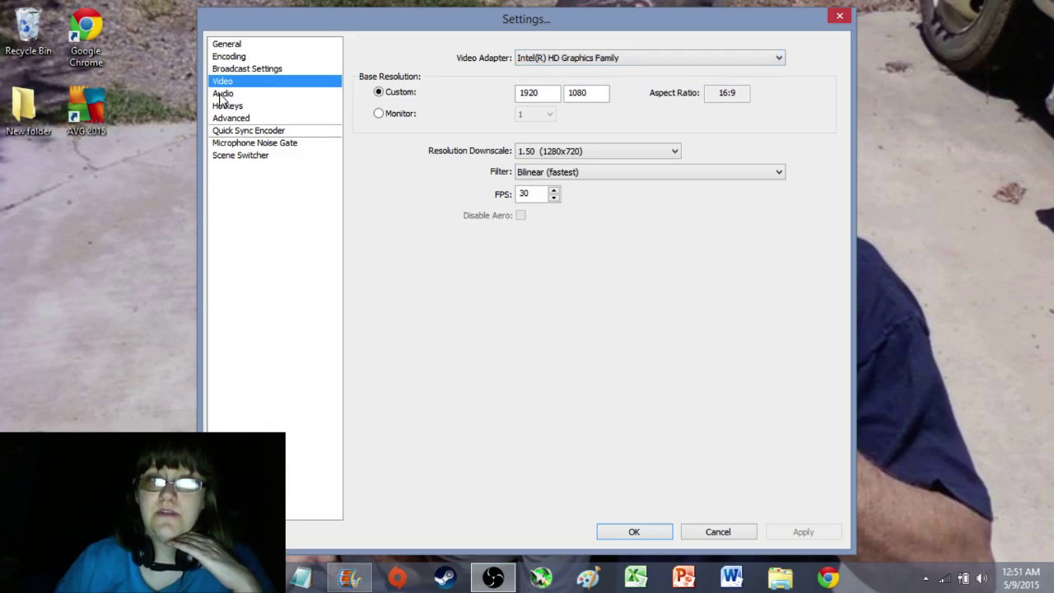
click(223, 93)
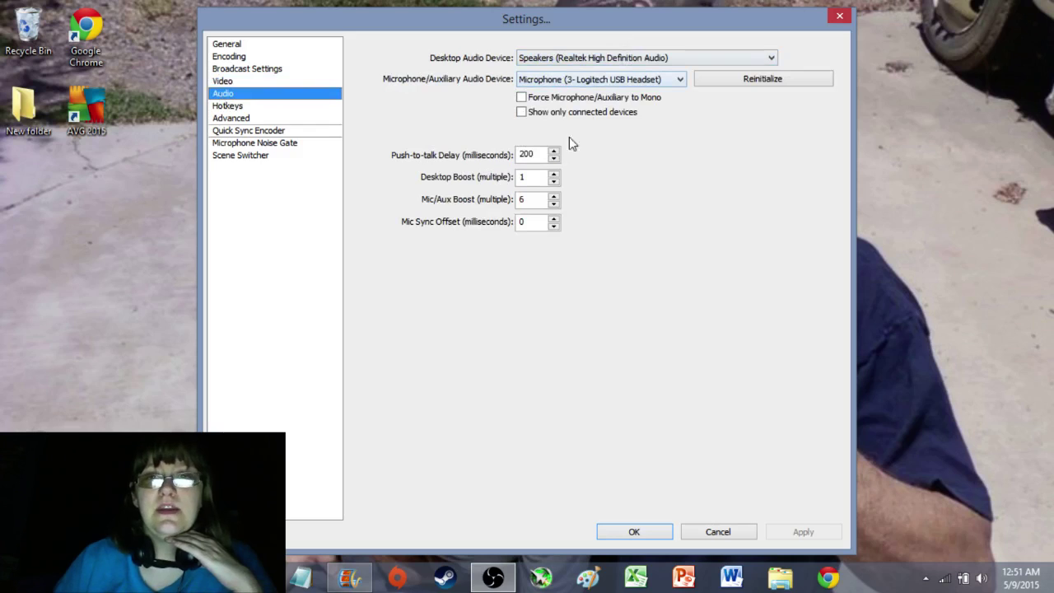
click(234, 105)
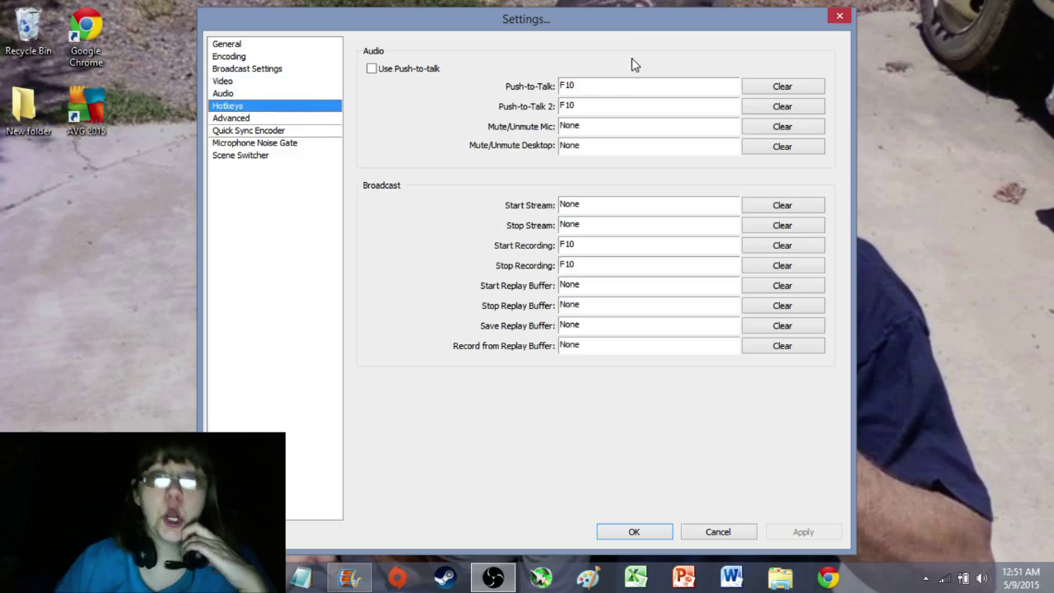
click(270, 120)
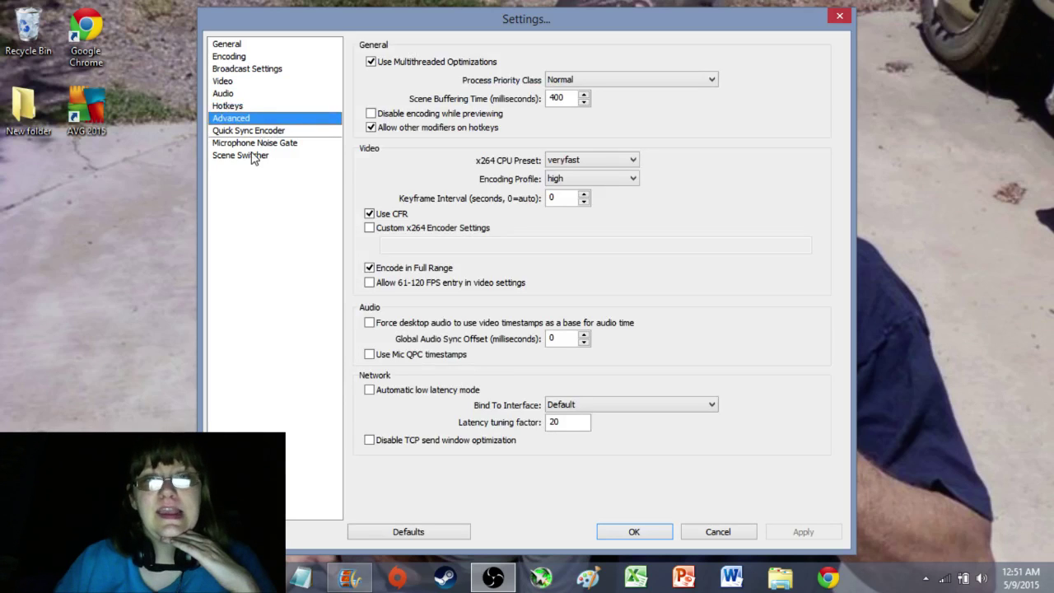
click(256, 132)
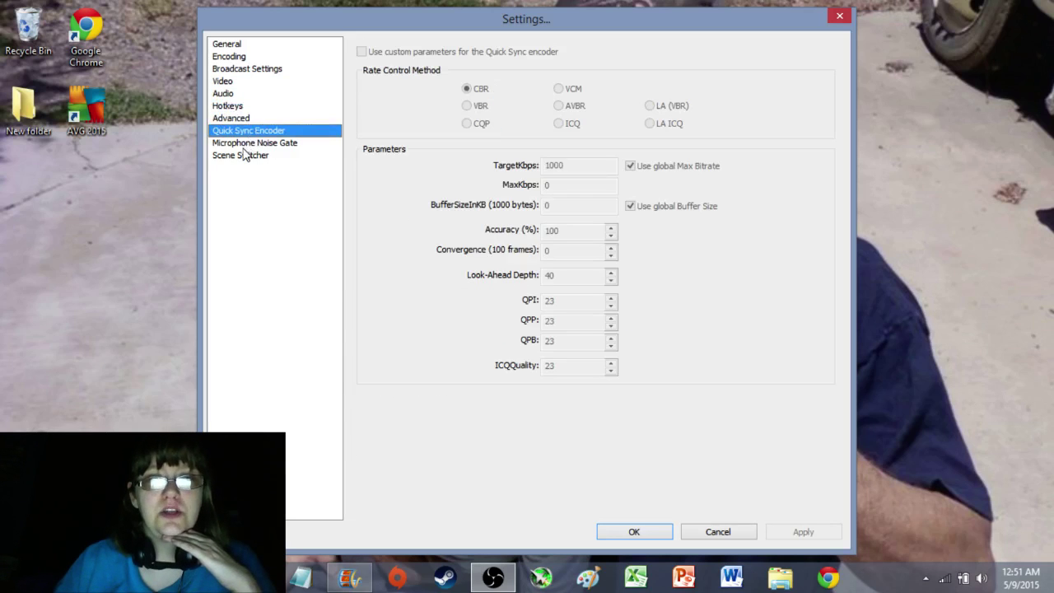
click(244, 145)
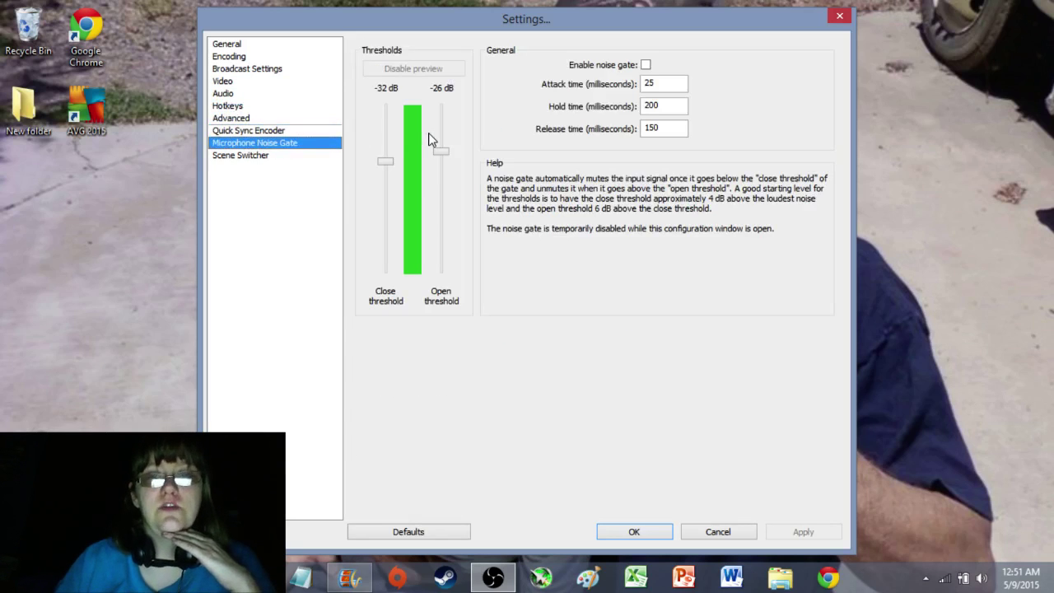
click(250, 158)
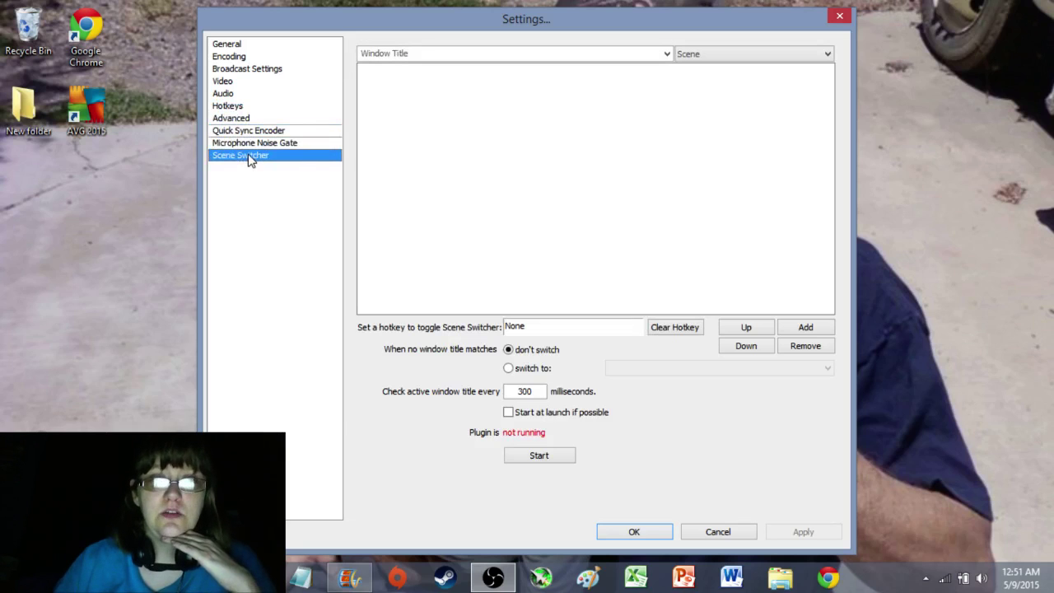
click(635, 532)
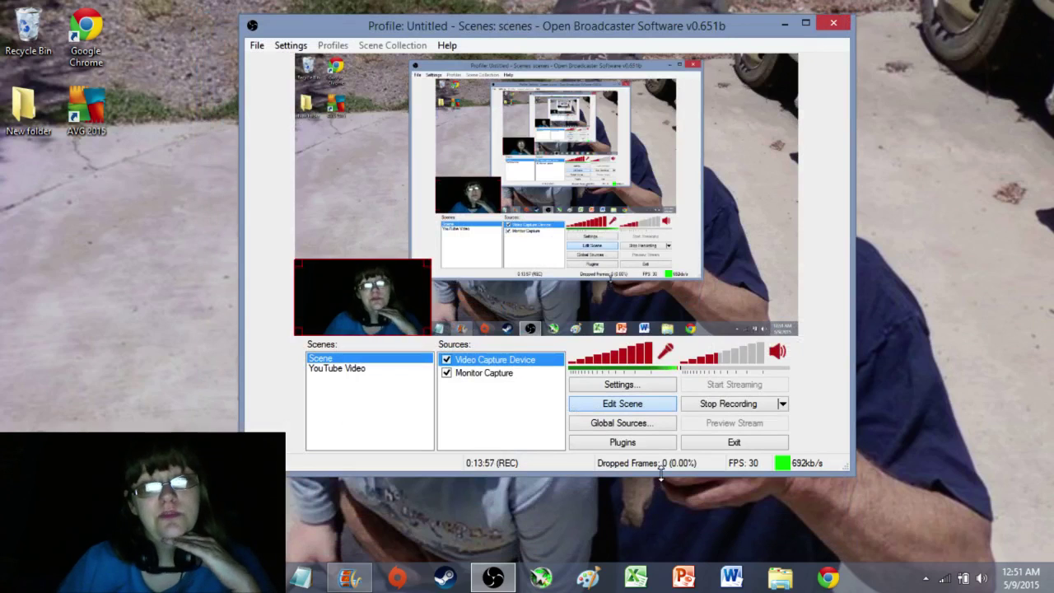